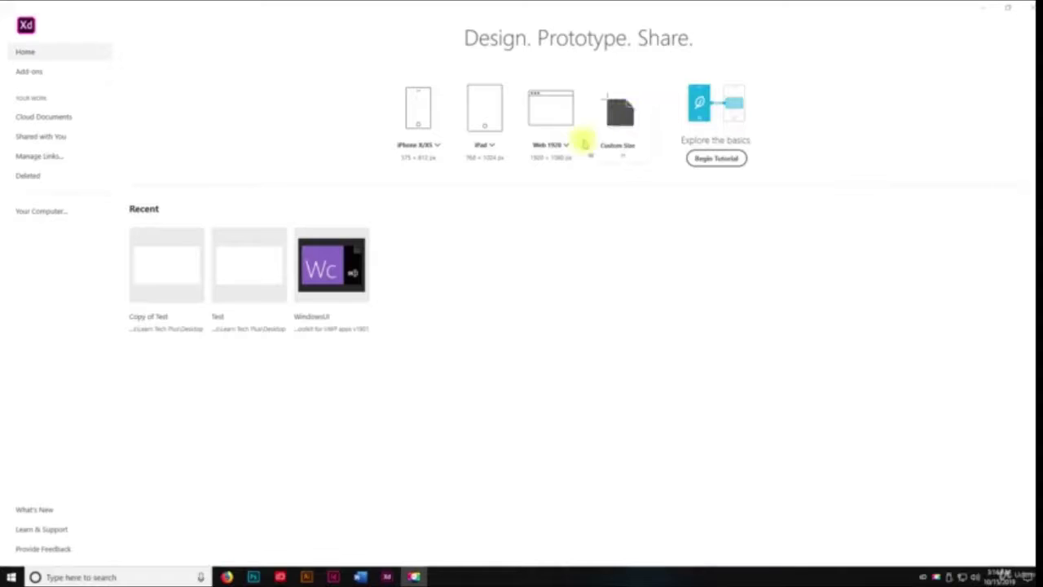
- Create a new Web 1920 document and move its artboard up to about X -32, Y -125
click(550, 117)
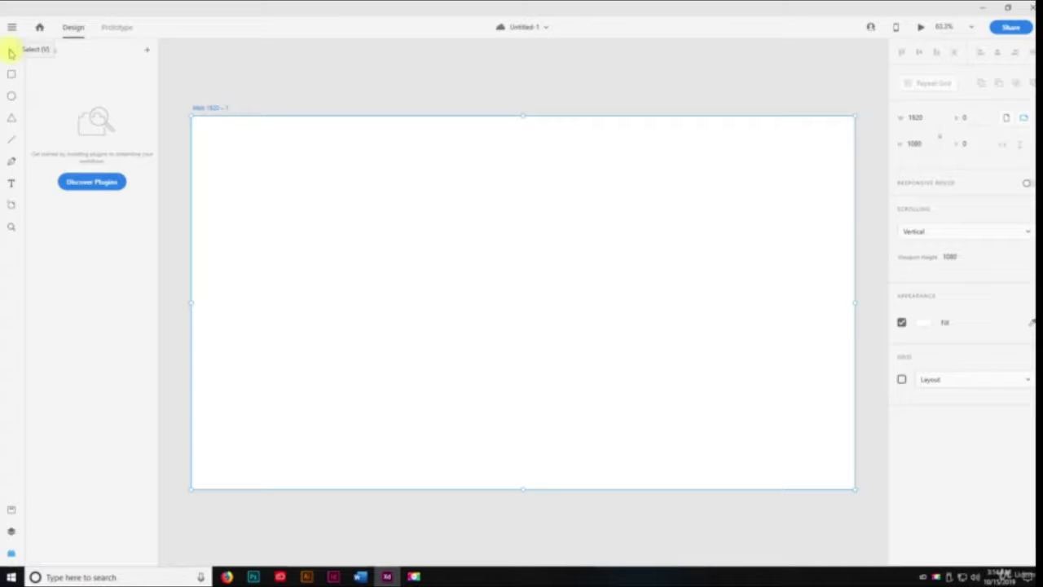
click(190, 104)
click(251, 147)
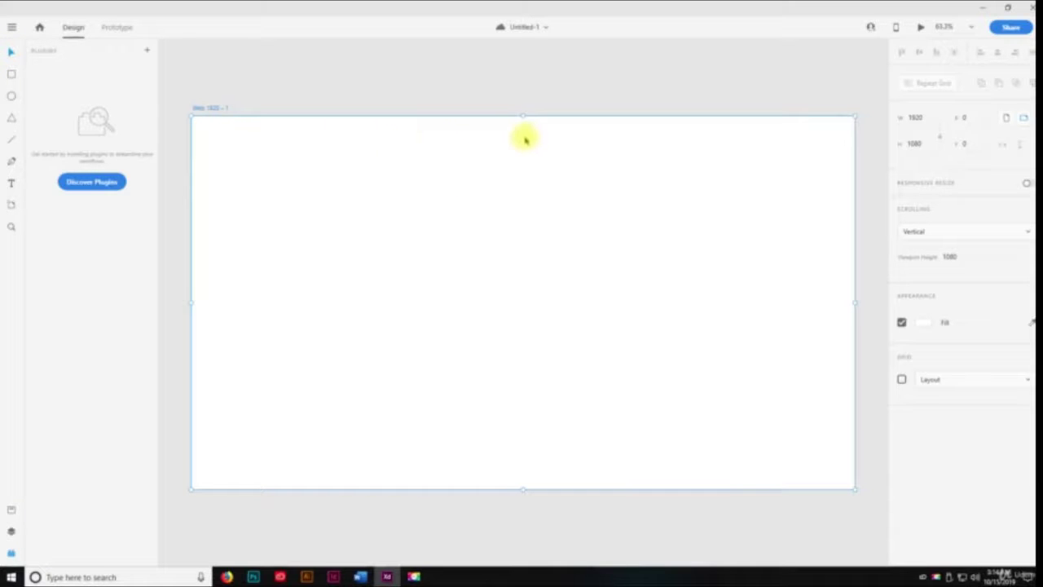
drag(526, 140, 529, 83)
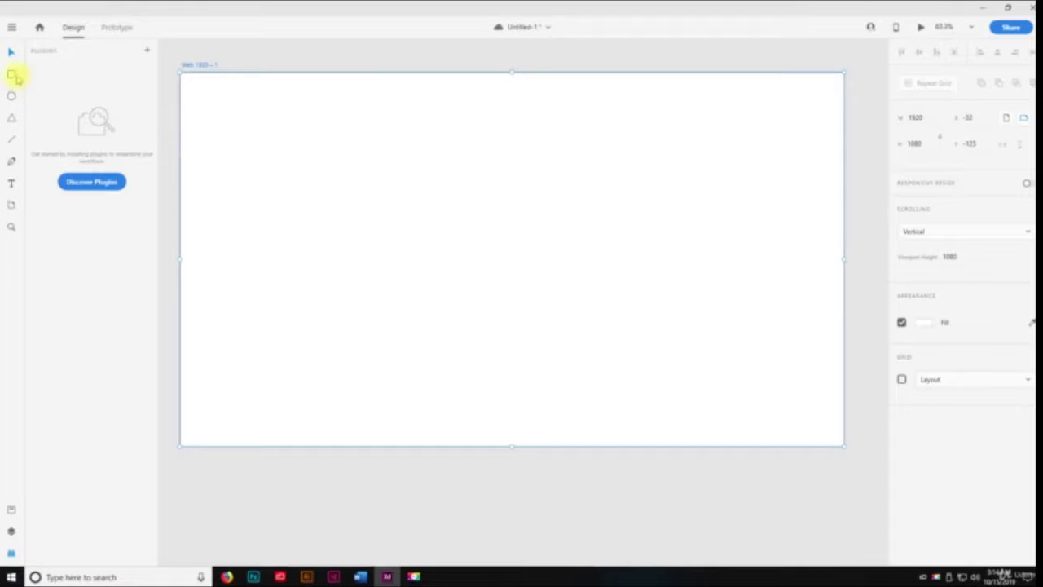
- Draw a rectangle about 647 by 294 px in the artboard's upper half and fill it with dark red
click(11, 74)
drag(335, 123, 558, 223)
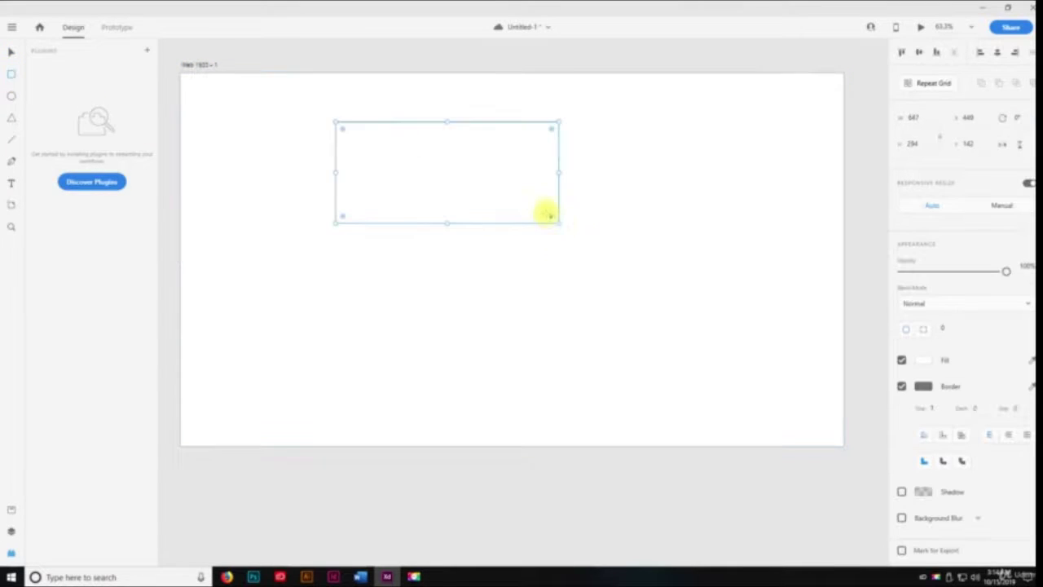
click(923, 360)
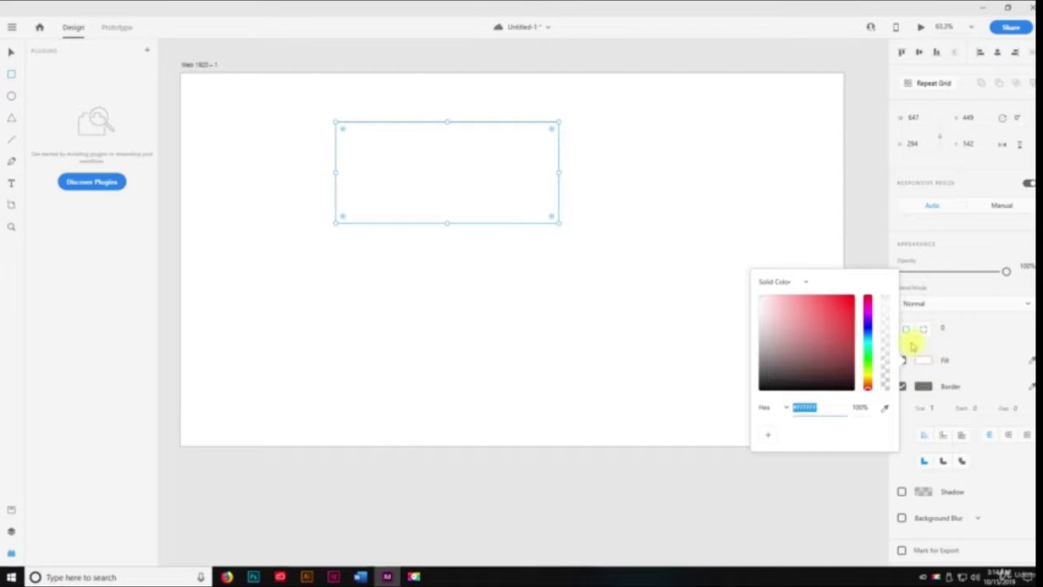
click(840, 323)
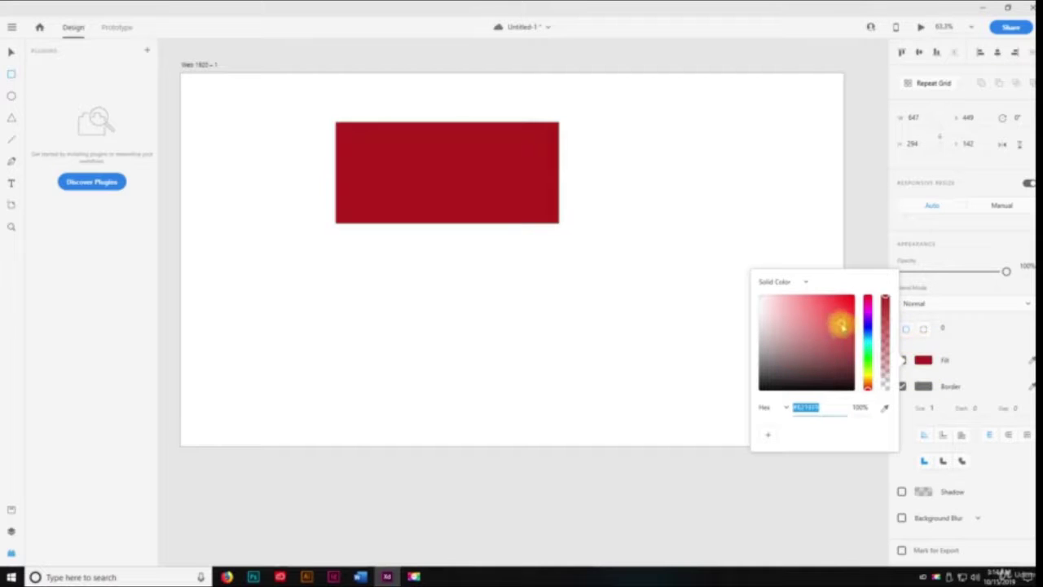
- Move the red rectangle into the artboard's upper-left corner, at about X 22, Y 58
click(10, 52)
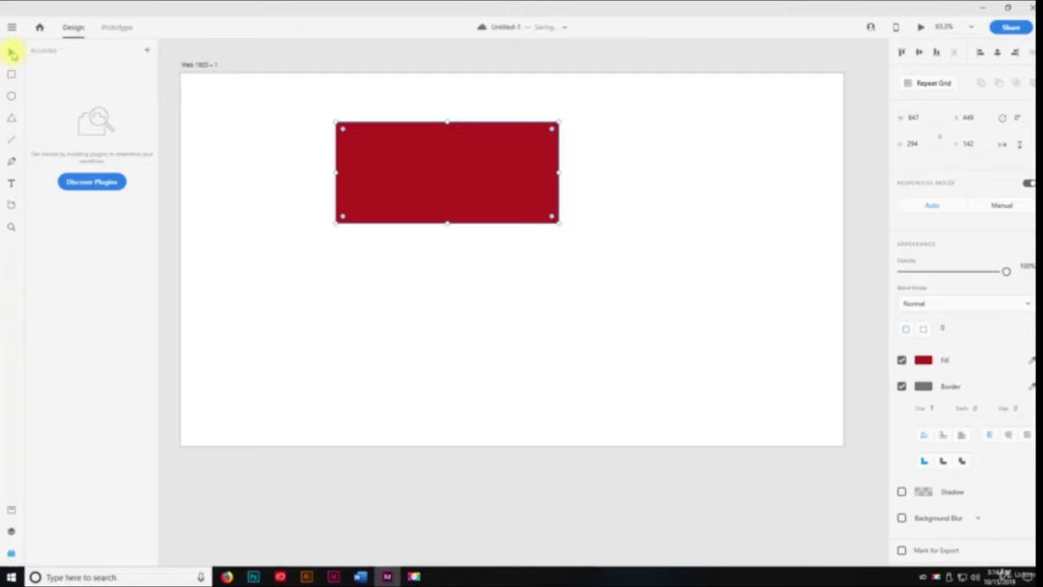
drag(512, 182, 554, 269)
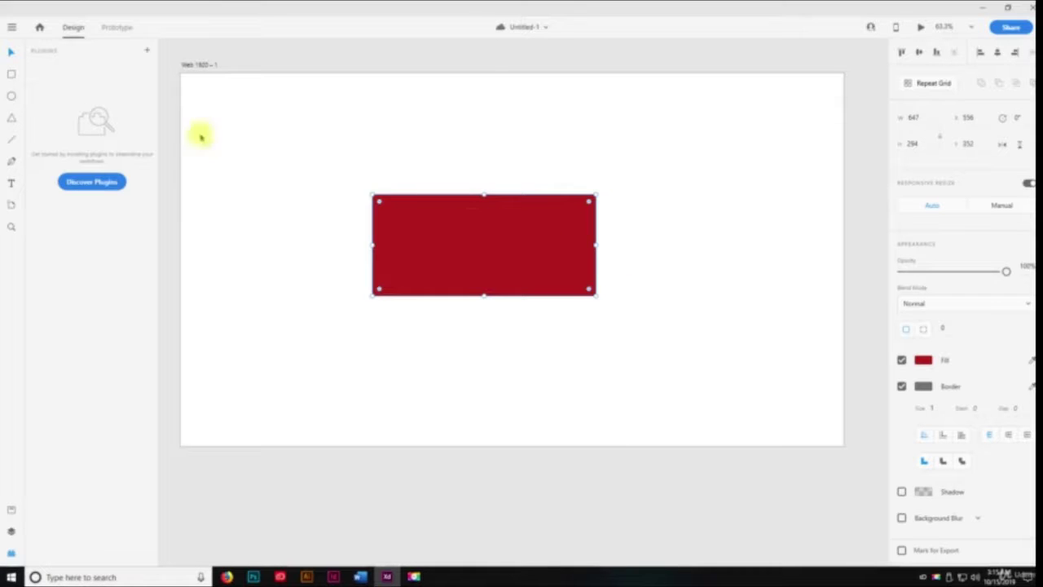
drag(440, 231, 260, 132)
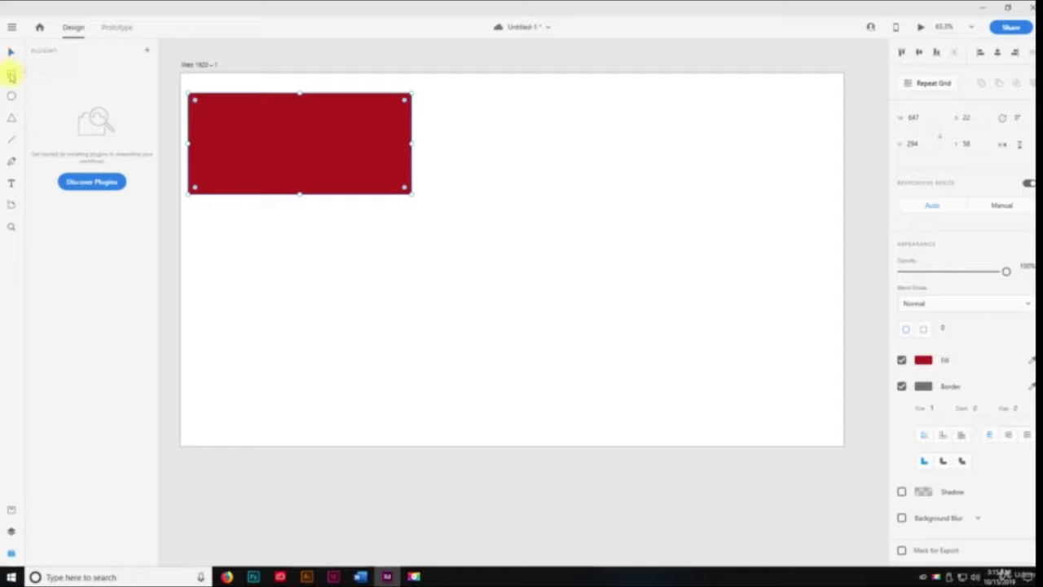
- Draw a perfect circle about 419 px in diameter on the empty area beside the red rectangle
click(11, 74)
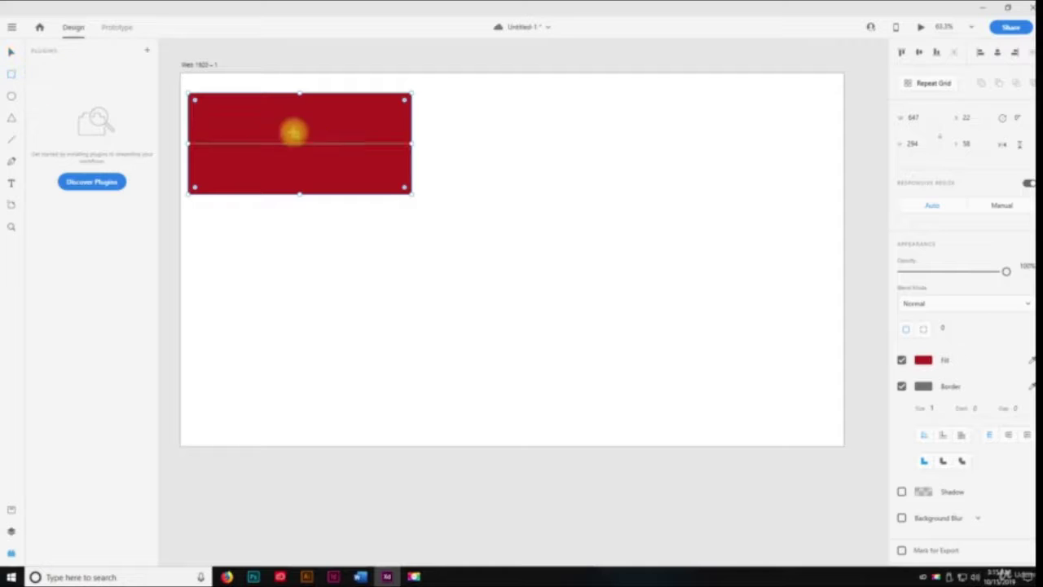
click(14, 97)
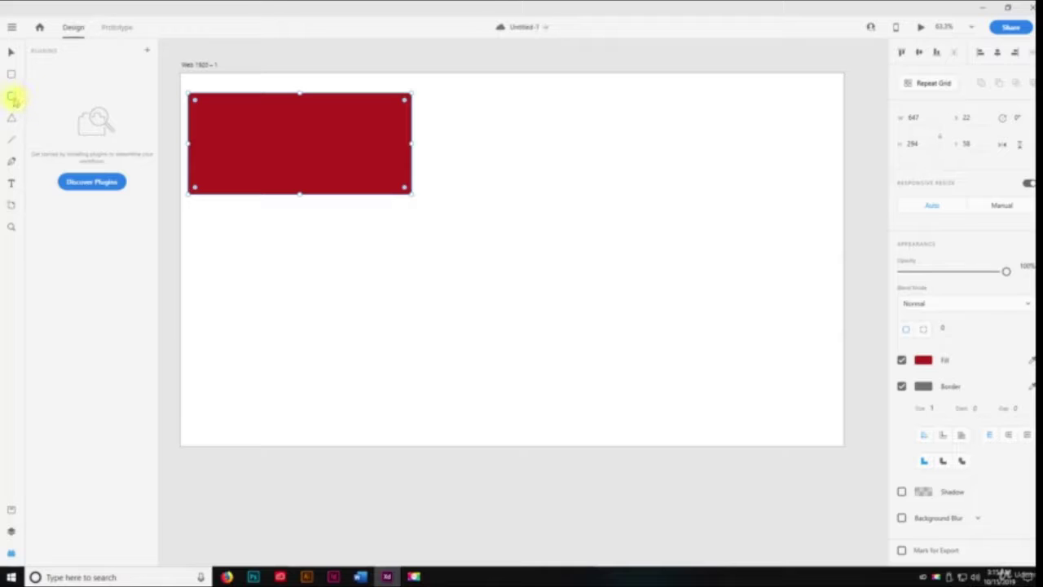
drag(512, 144, 738, 289)
key(shift)
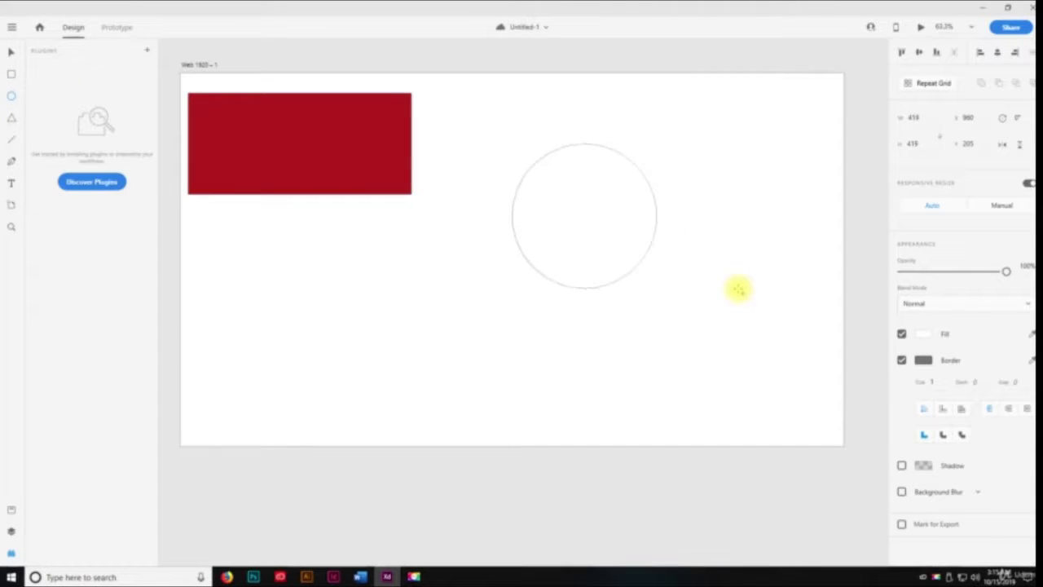
drag(738, 288, 737, 288)
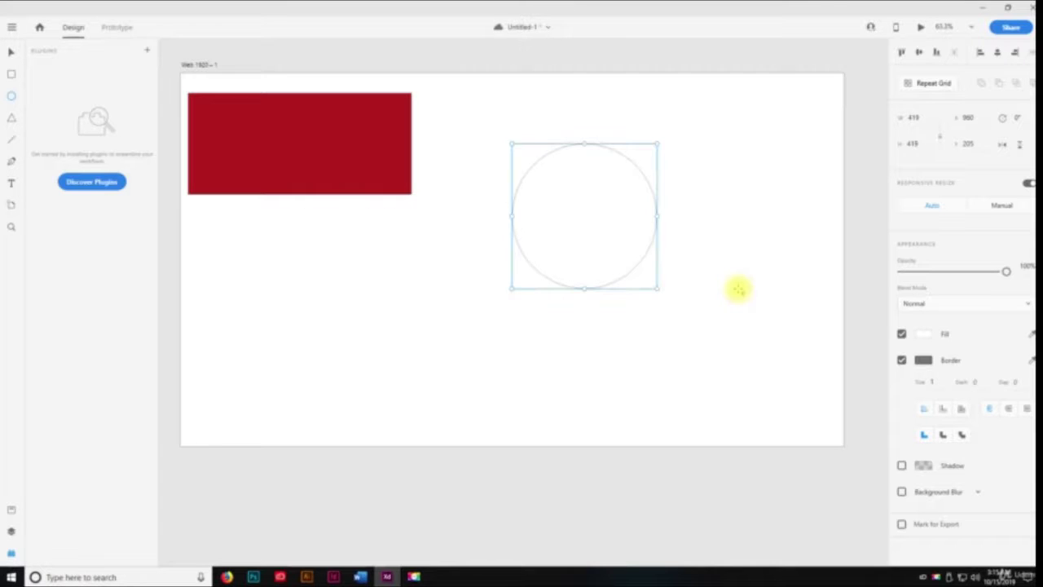
- Fill the circle with dark blue and move it below the red rectangle, to about X 136, Y 540
click(921, 334)
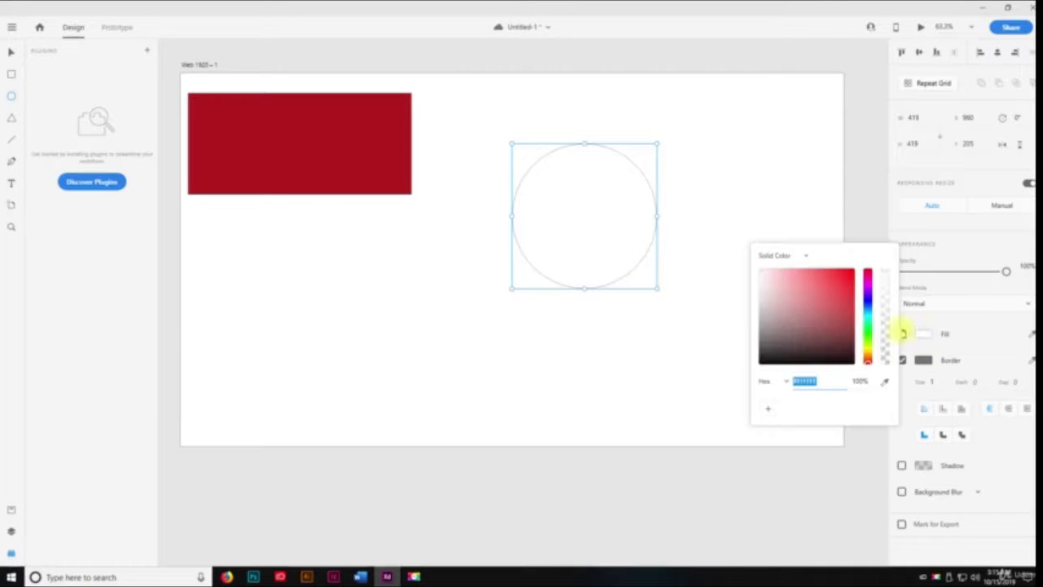
click(868, 305)
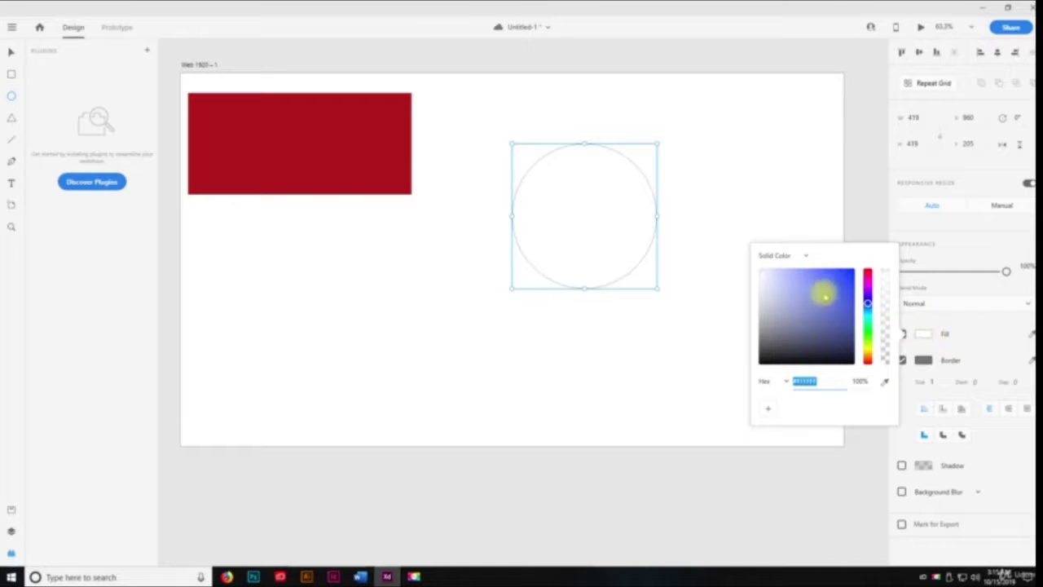
click(831, 297)
click(966, 326)
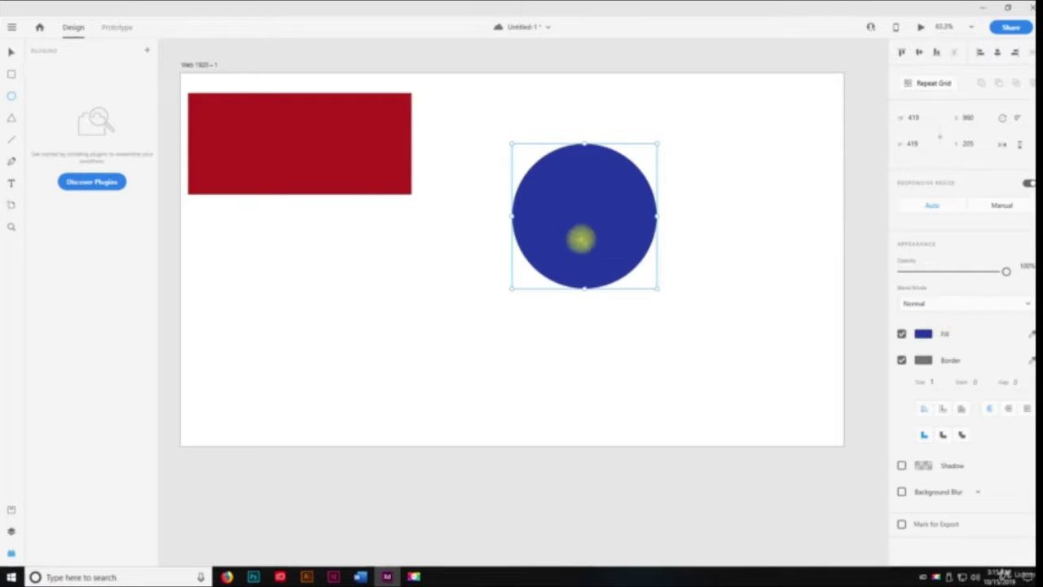
drag(584, 221, 298, 337)
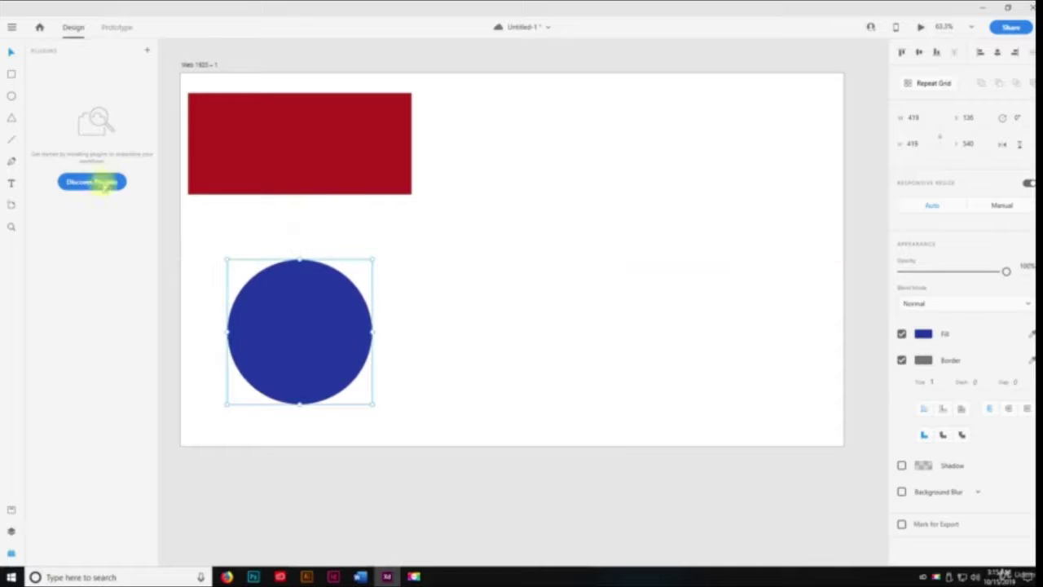
- Draw a triangle about 534 by 462 px in the artboard's right half and fill it with green
click(11, 119)
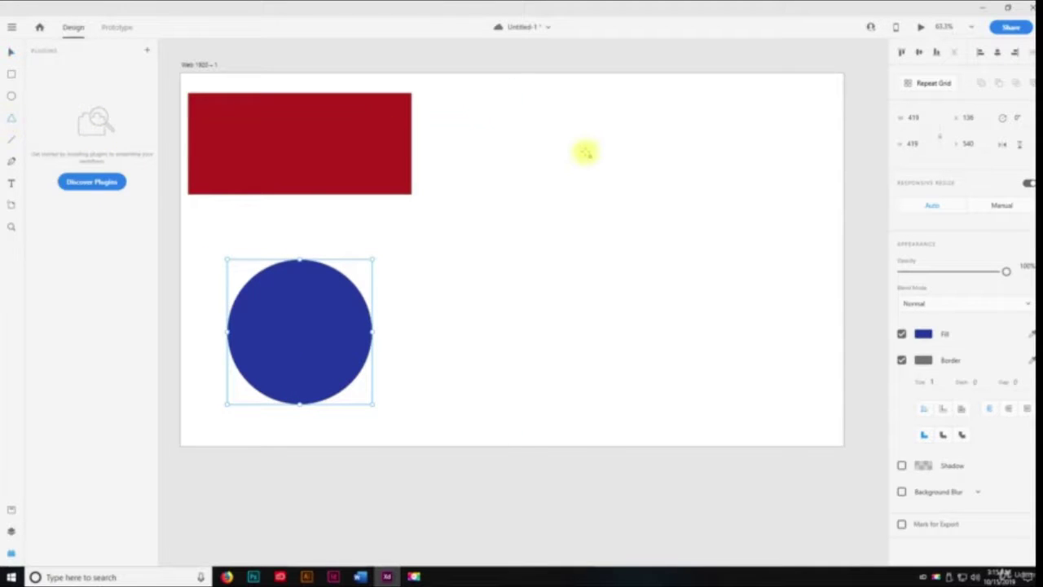
drag(595, 122, 779, 291)
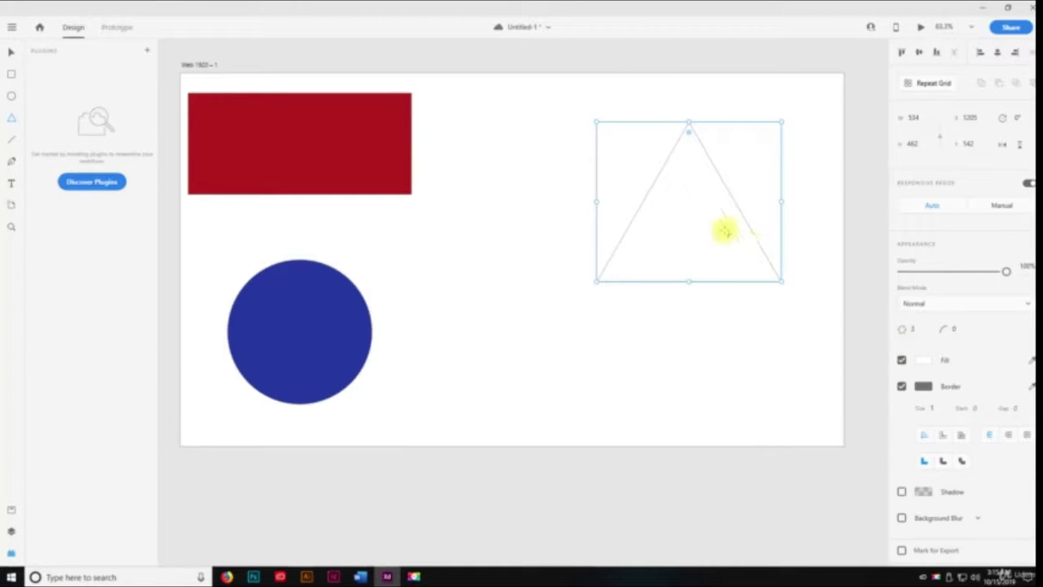
click(933, 363)
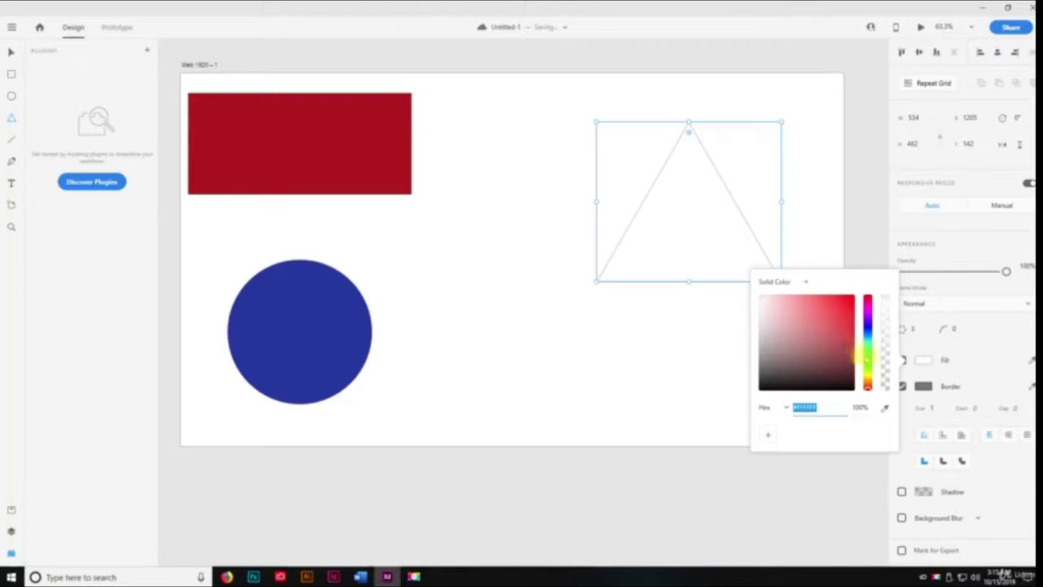
click(865, 352)
click(817, 332)
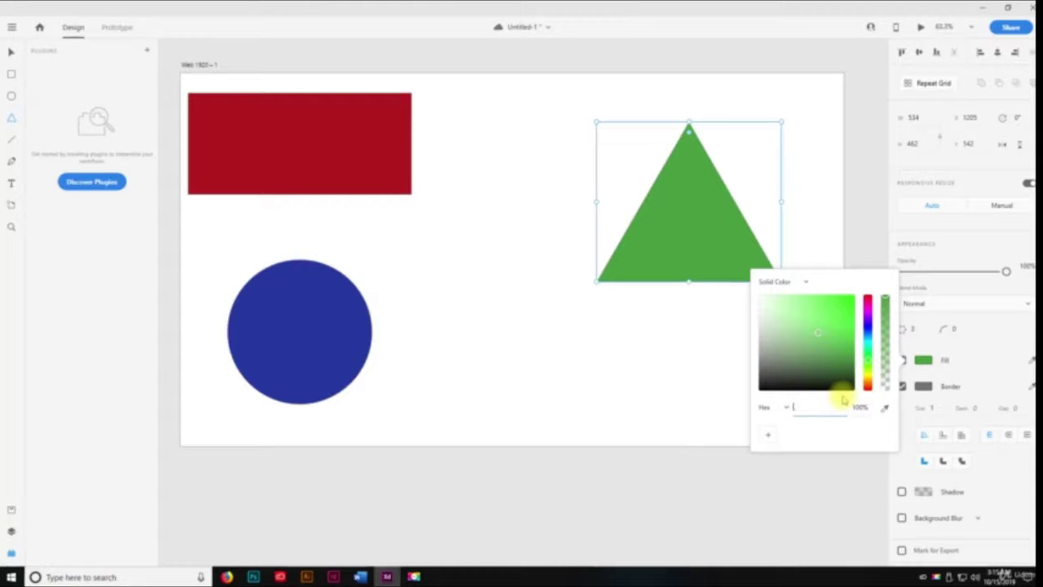
click(958, 340)
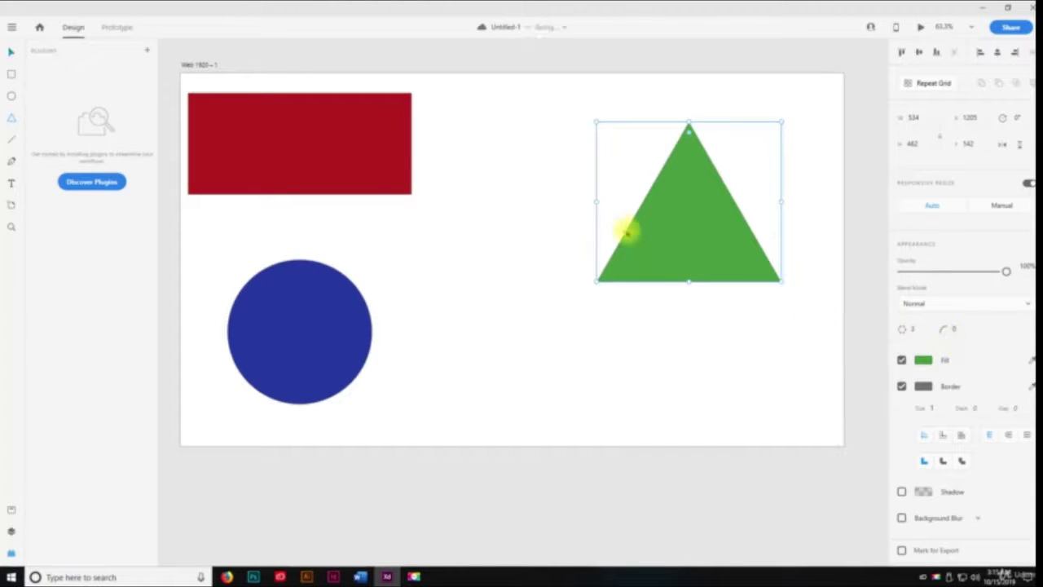
- Move the green triangle closer to the artboard's upper-right corner, at about X 1270, Y 46
click(501, 185)
drag(679, 214, 708, 184)
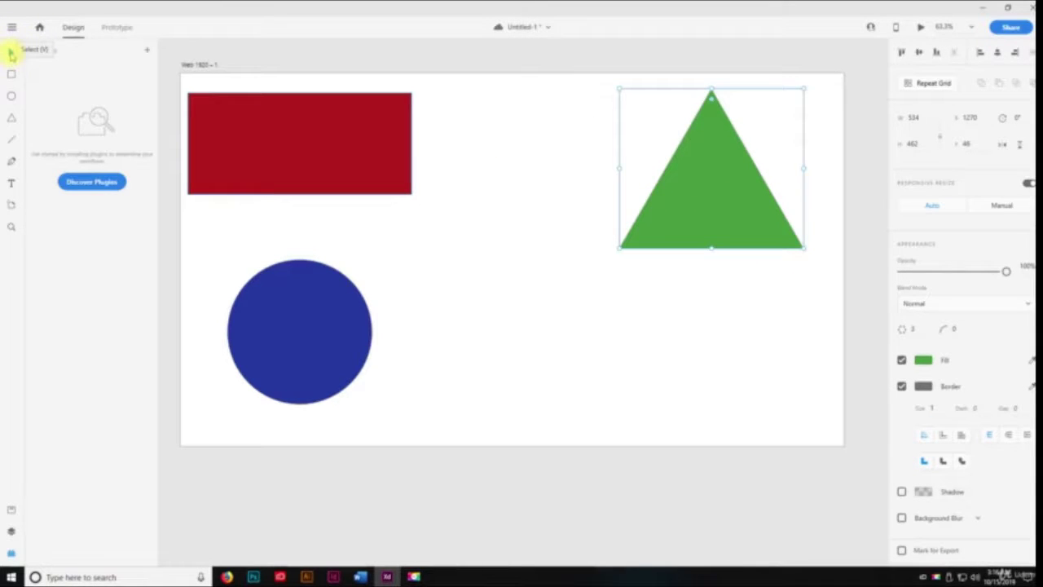
- Draw a horizontal line about 723 px long below the triangle and set its border colour to red
click(11, 142)
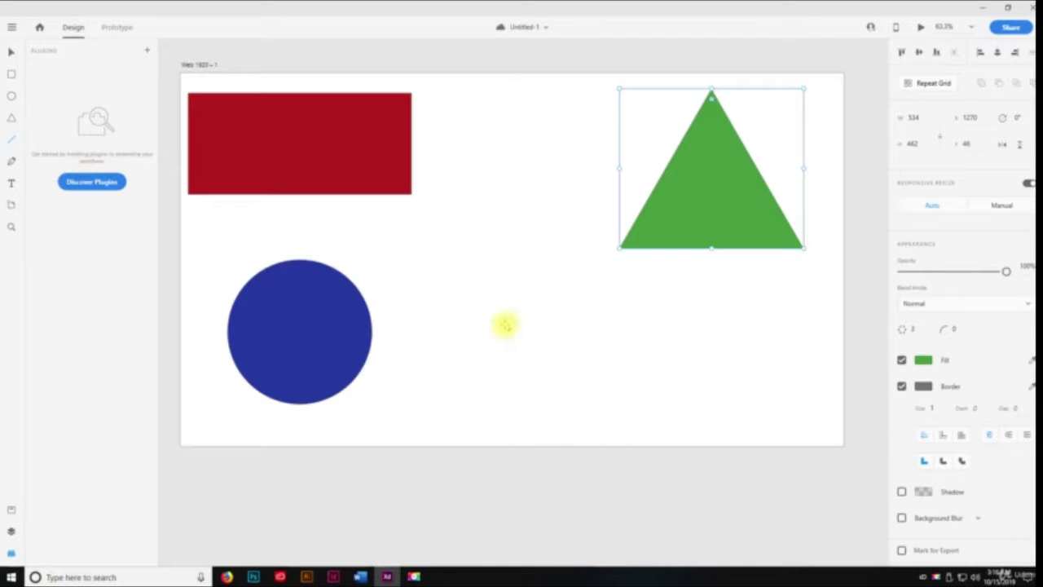
drag(502, 324, 755, 324)
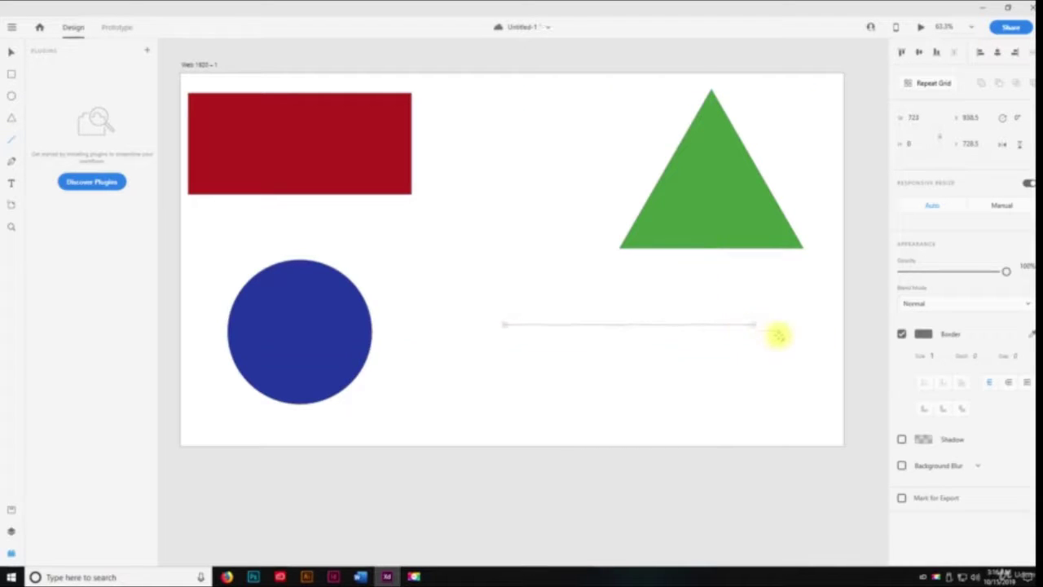
click(923, 334)
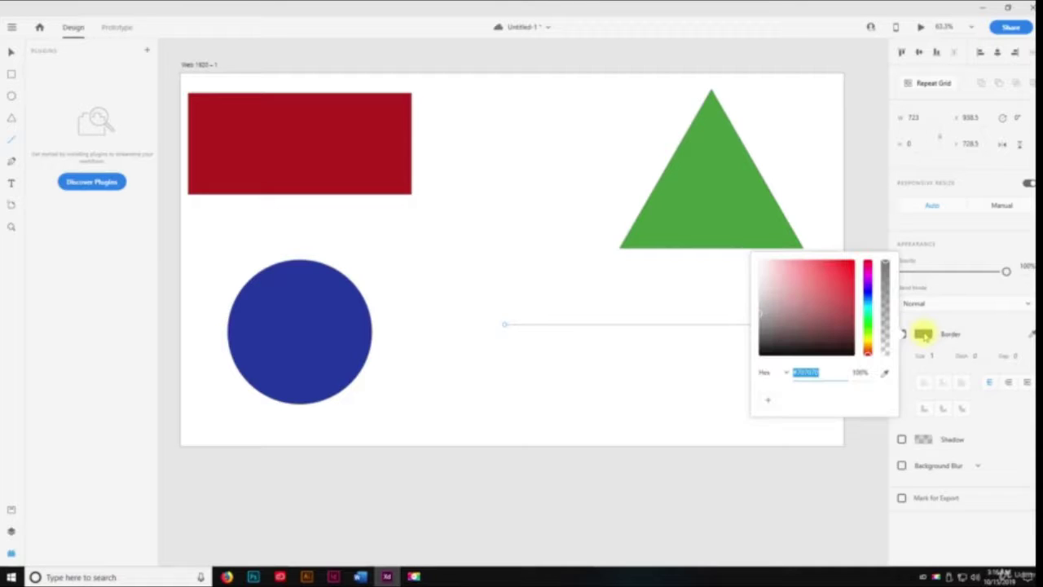
click(840, 277)
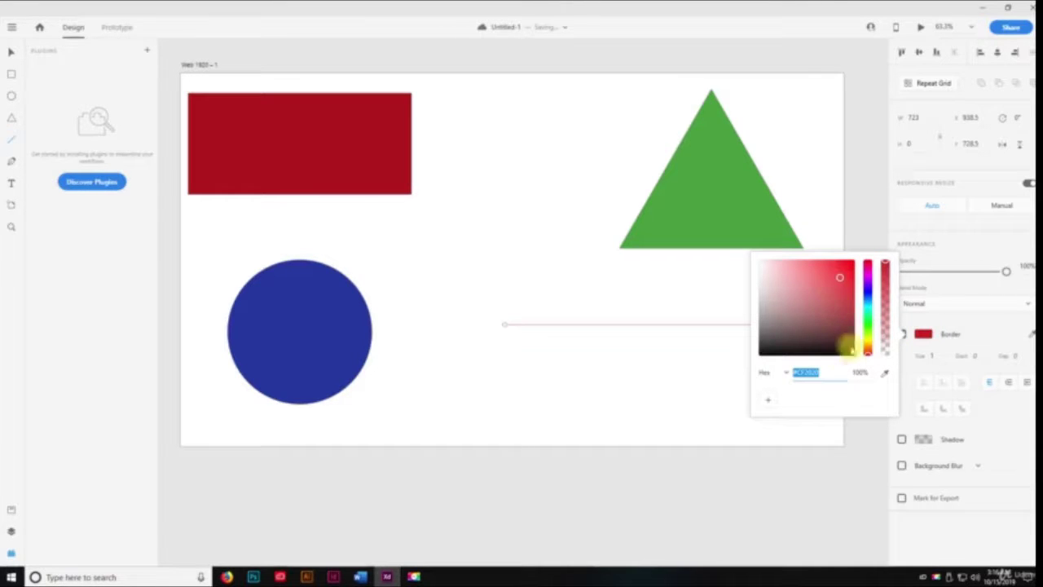
- Set the red line's border size to 3
click(930, 330)
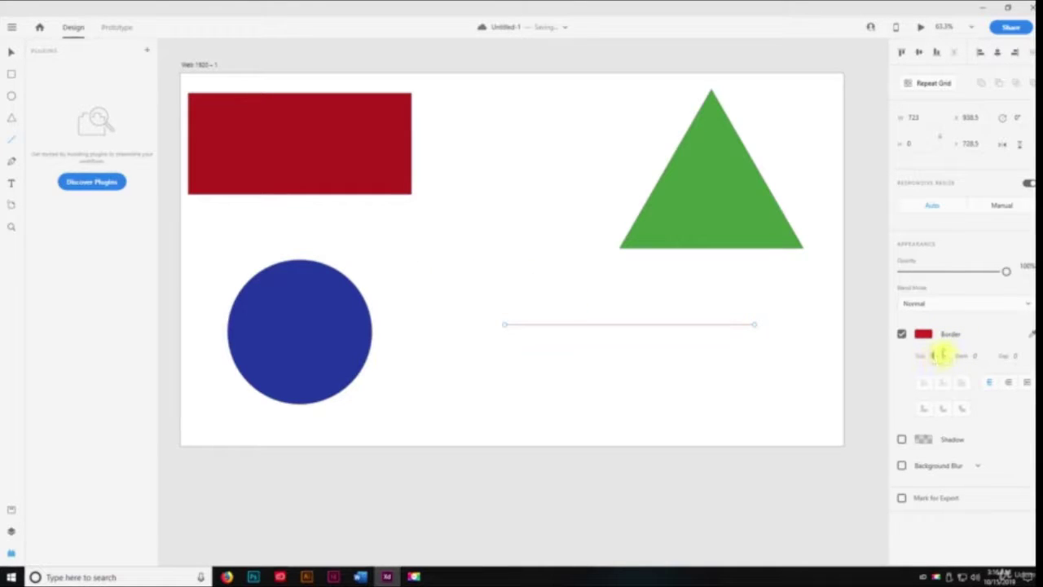
text(3)
key(Return)
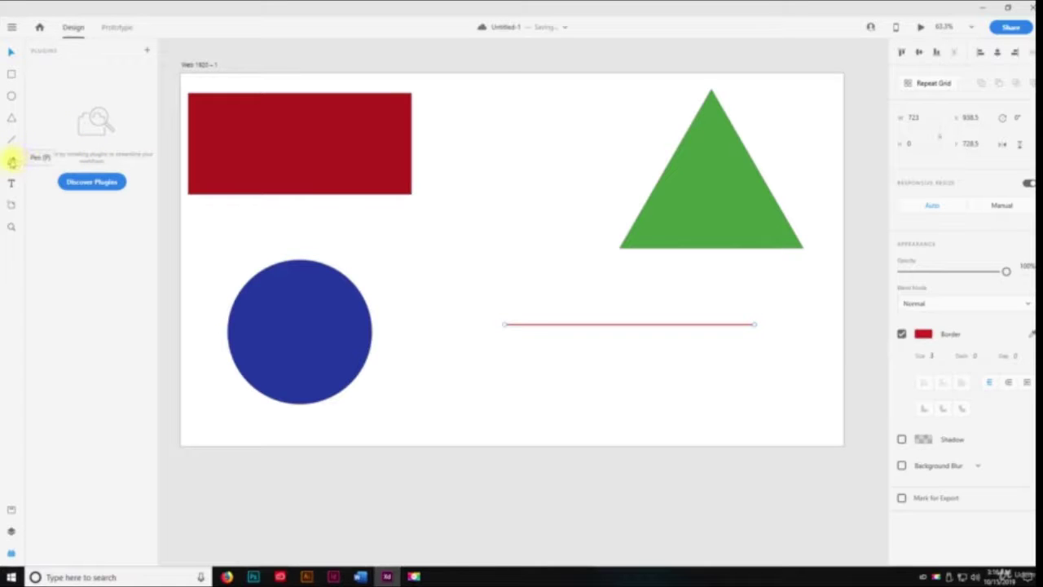
- Draw a closed freeform shape between the rectangle and the triangle with the Pen tool, giving it a curved left side
click(11, 161)
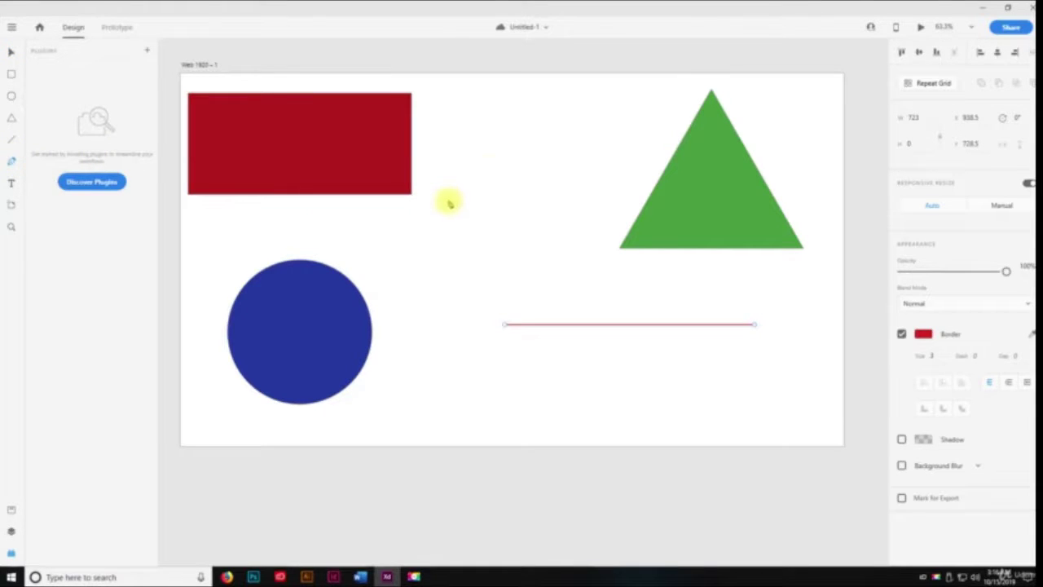
click(492, 163)
click(437, 256)
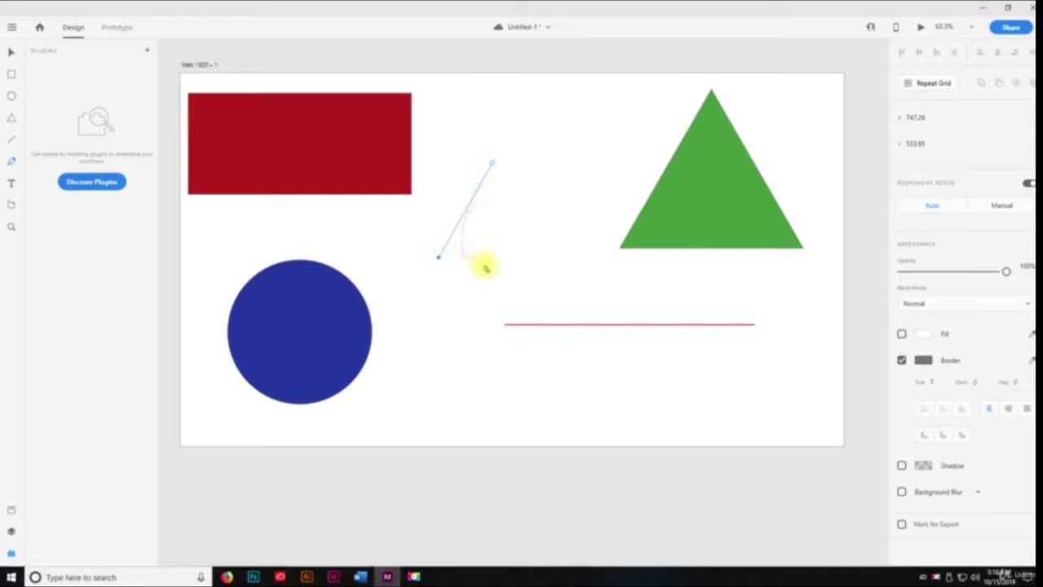
drag(473, 262, 527, 268)
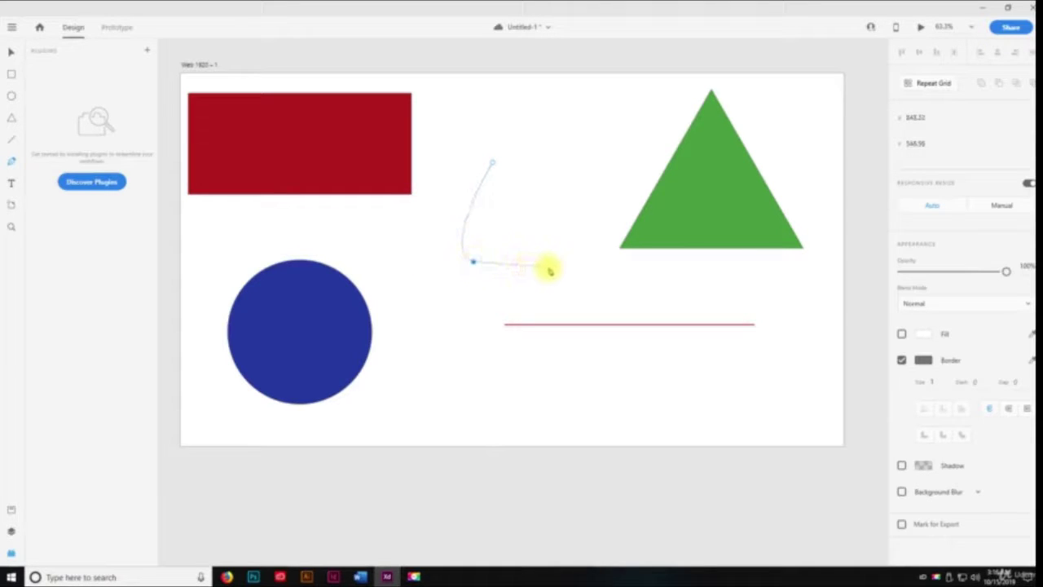
click(547, 266)
click(596, 241)
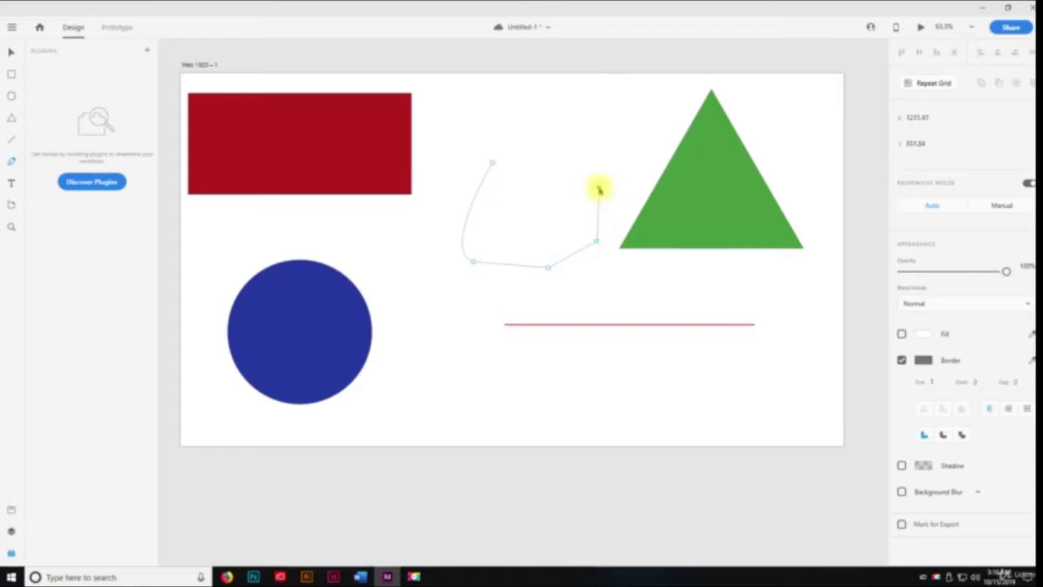
click(599, 189)
click(566, 162)
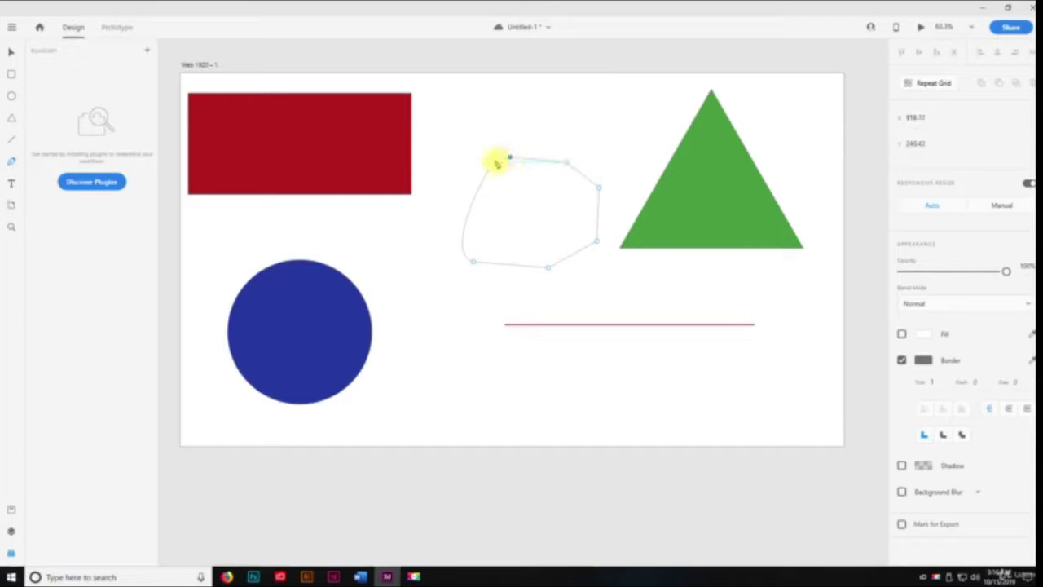
click(492, 163)
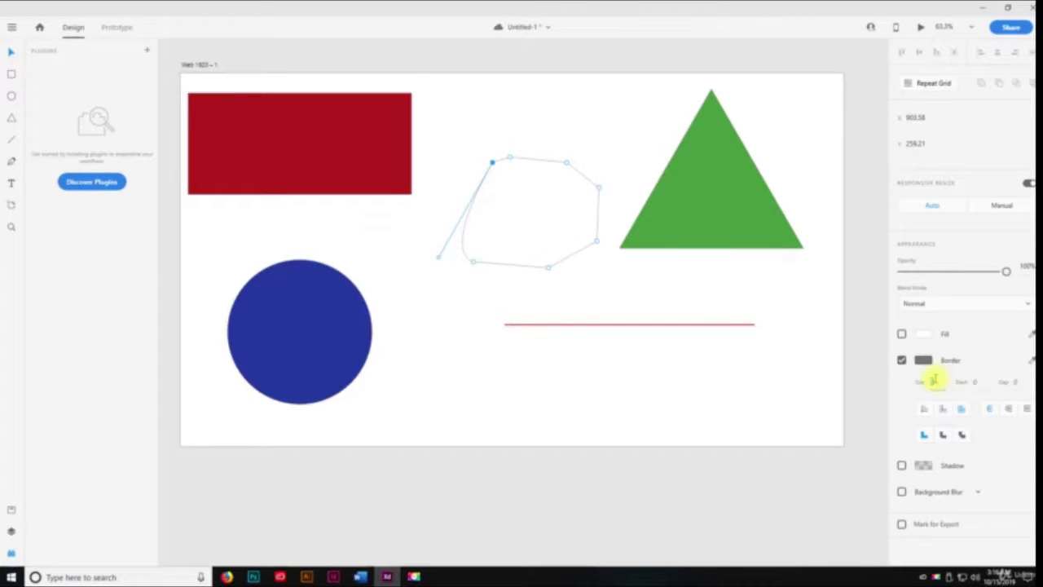
- Set the freeform shape's border size to 3 and add a slightly raised anchor point on its upper edge
key(Escape)
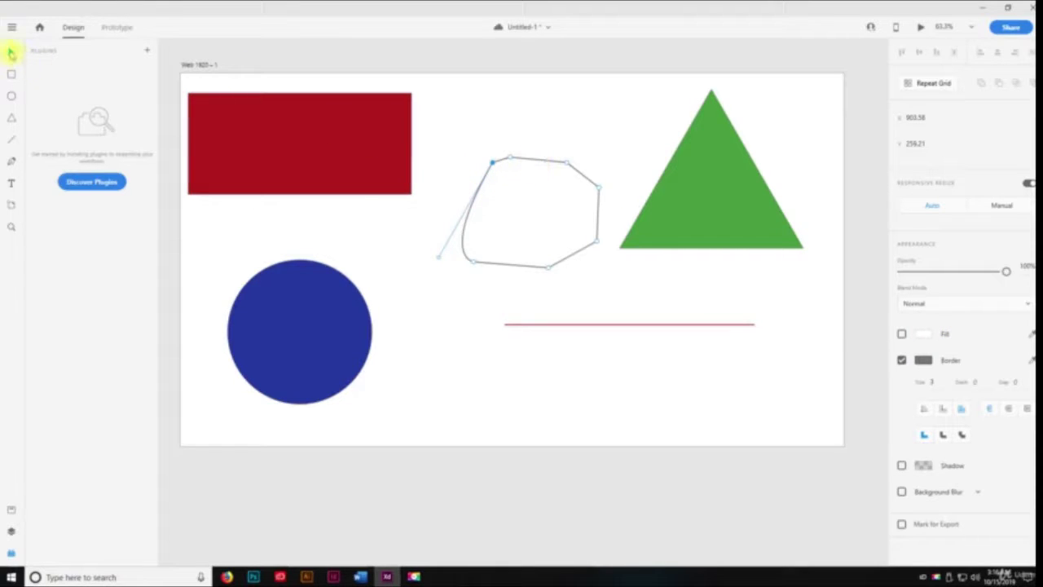
click(539, 159)
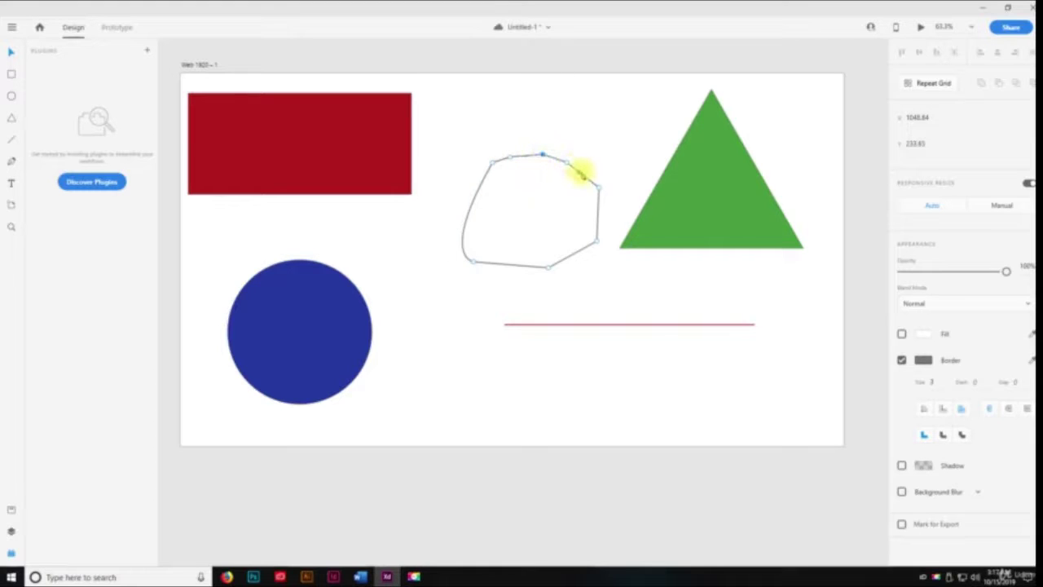
click(688, 176)
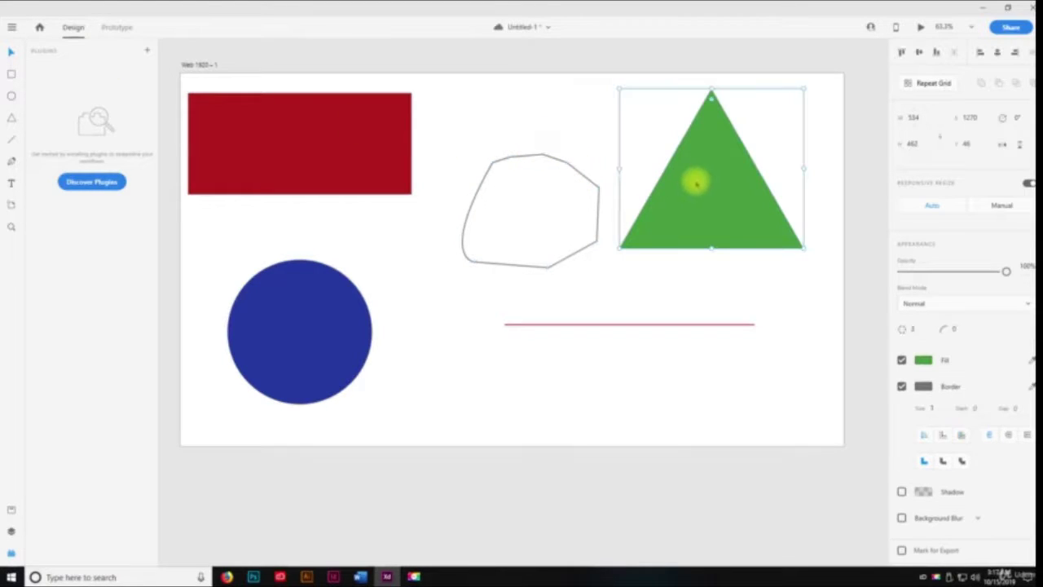
- Move the freeform shape up to about X 824, Y 86, between the rectangle and the triangle
click(554, 264)
click(554, 263)
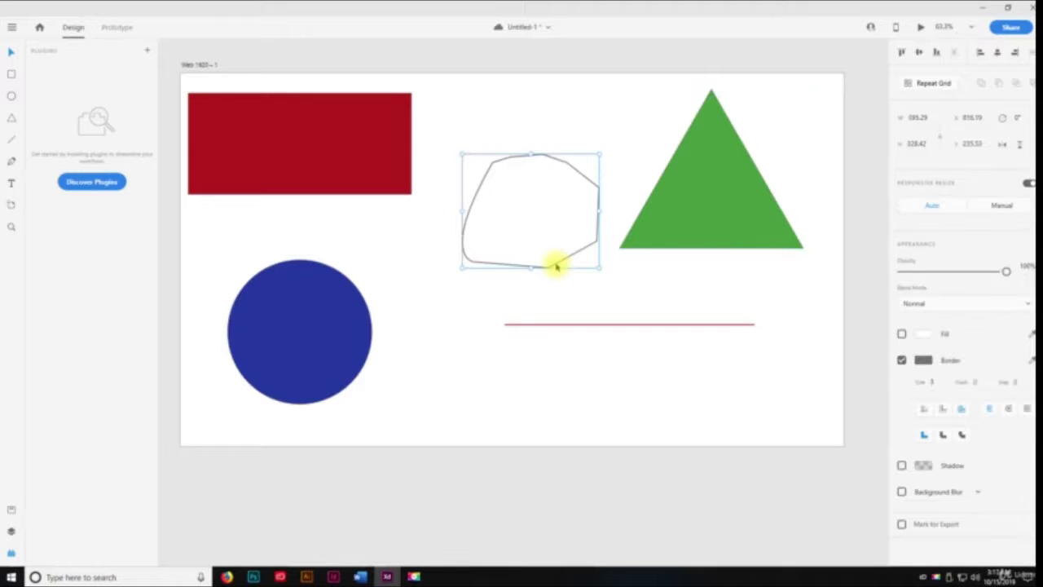
mouse_move(554, 263)
mouse_down()
mouse_move(539, 174)
mouse_move(559, 214)
mouse_up()
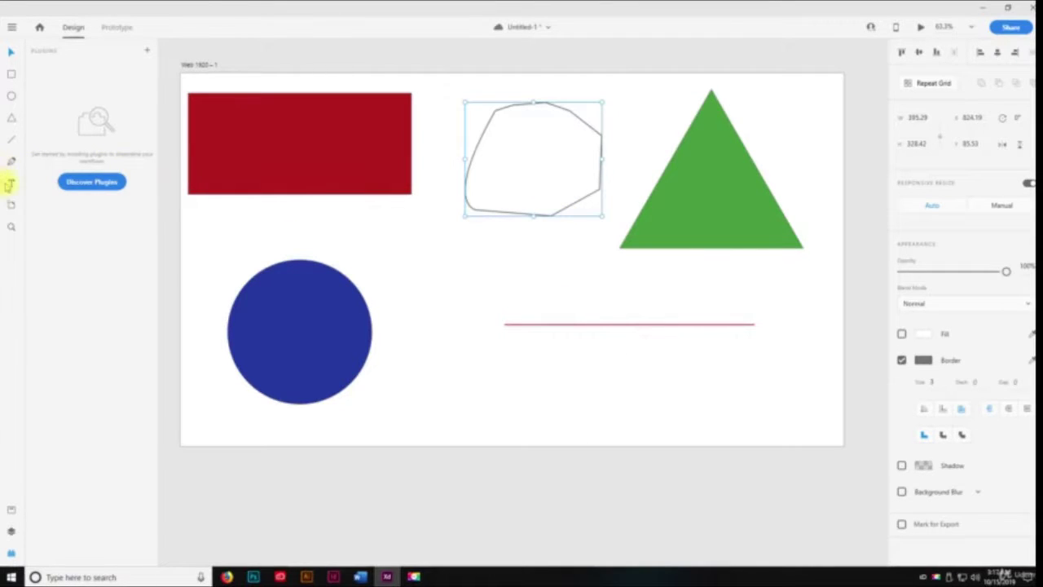
- Add the text "This is some Text" between the blue circle and the red line
click(12, 185)
click(416, 280)
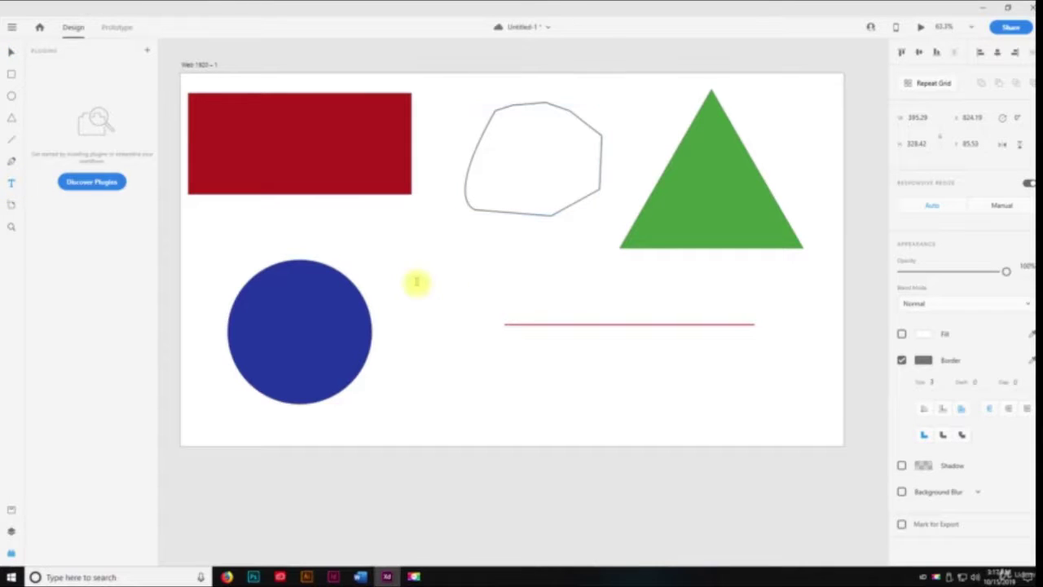
text(This )
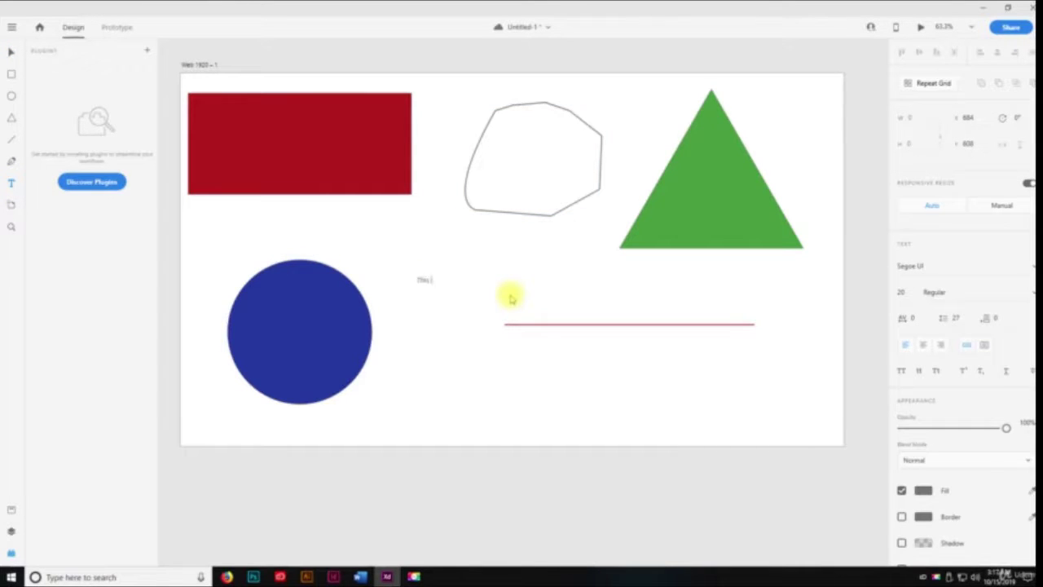
text(is some text)
- Set the font size of all of "This is some Text" to 40
key(ctrl+a)
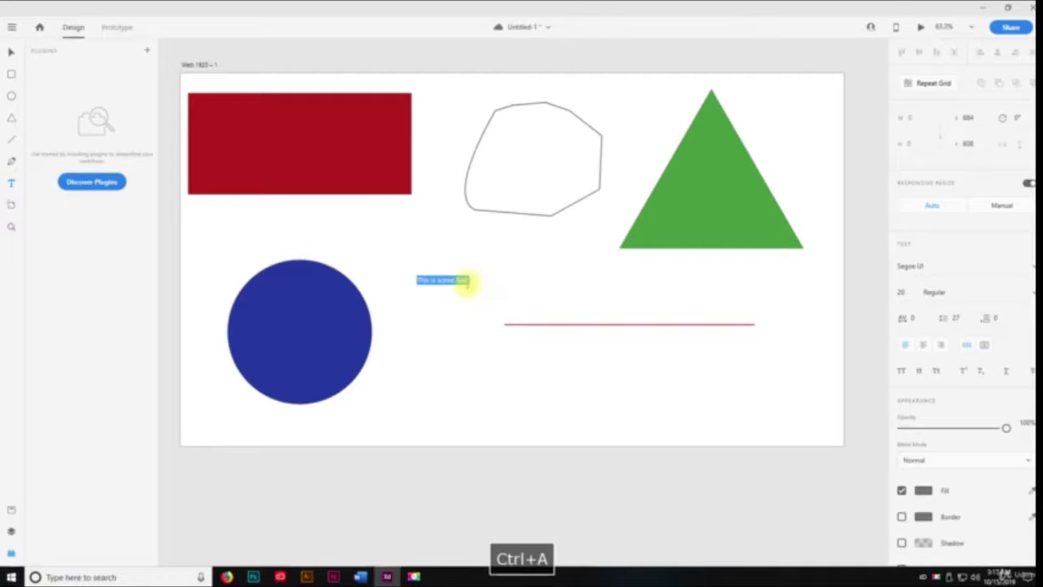
click(902, 291)
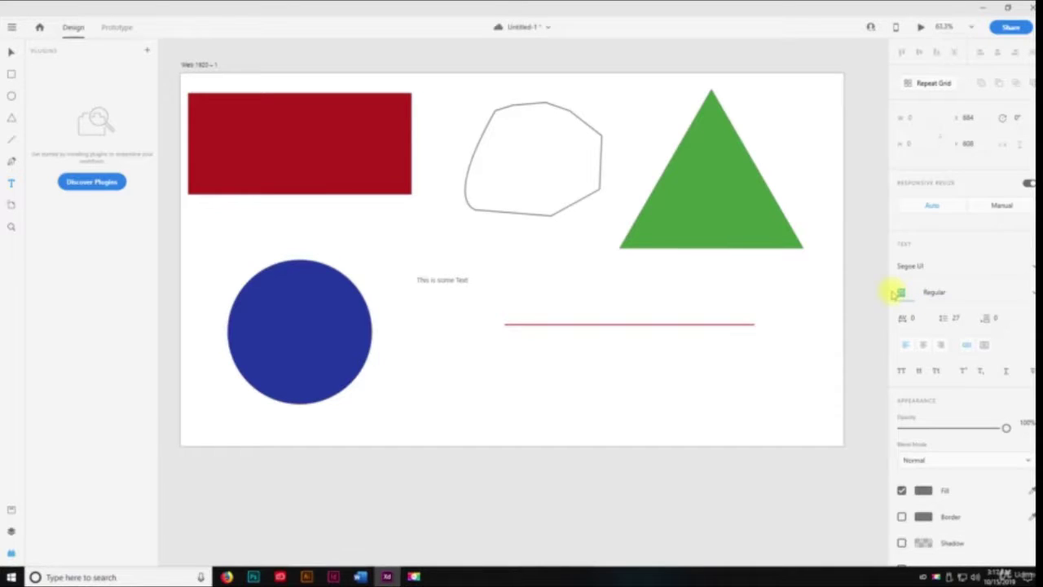
text(40)
key(Return)
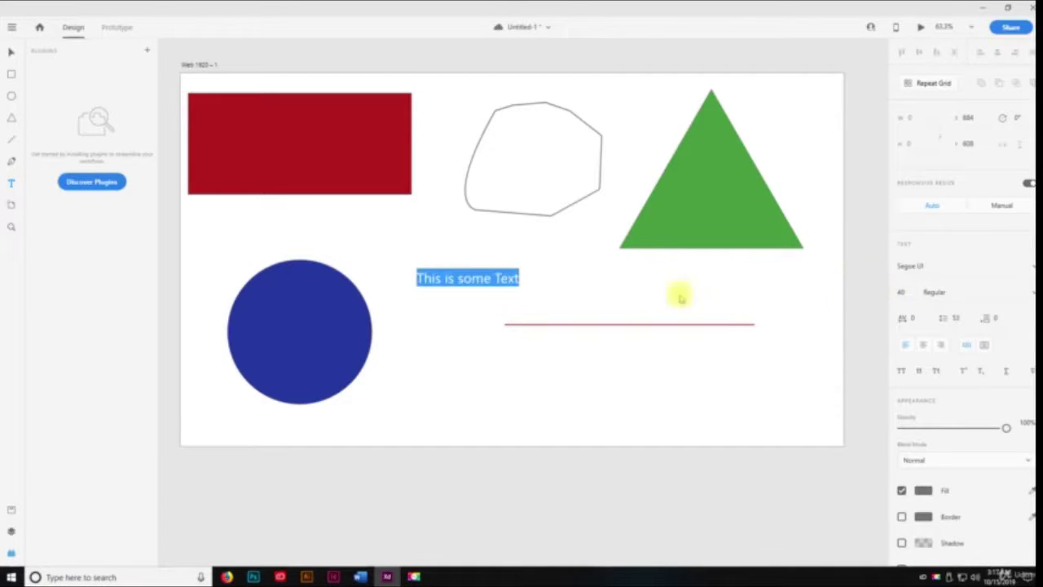
- Change the font of the selected text to Onyx
click(1028, 269)
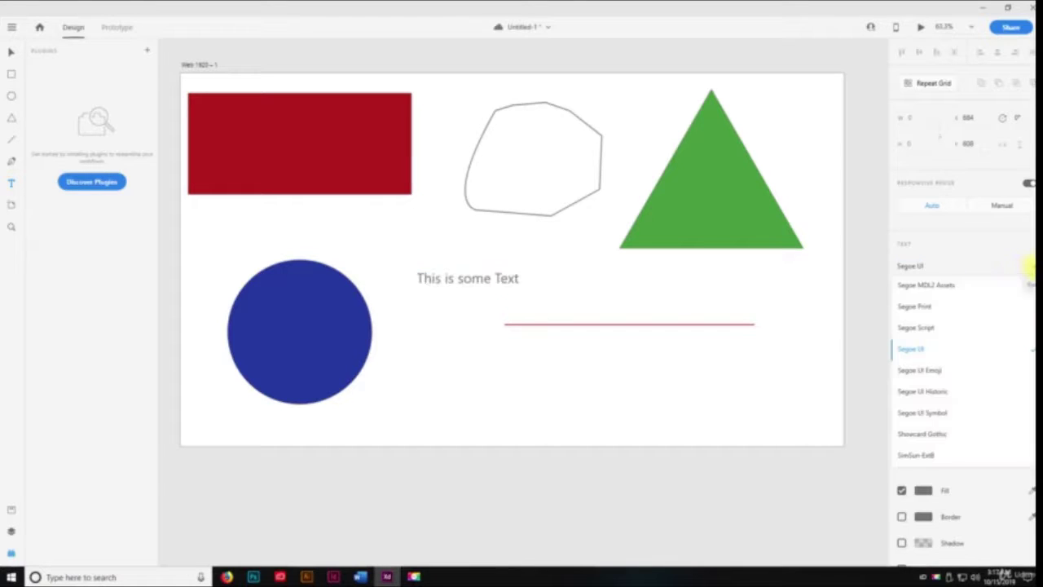
scroll(957, 358, up, 5)
click(957, 357)
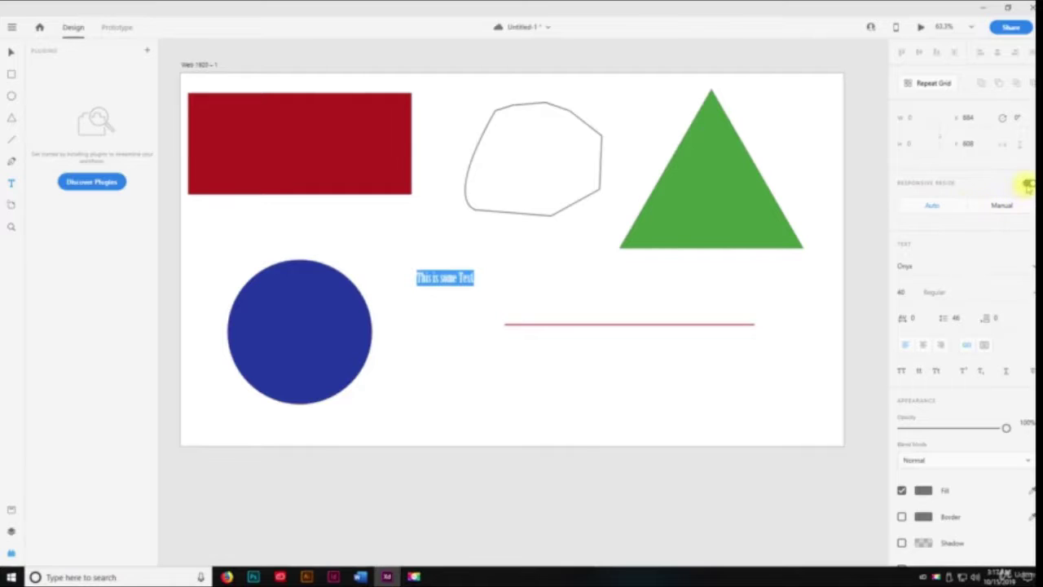
- Review the blend modes and the other formatting and appearance options for the text
scroll(957, 324, down, 2)
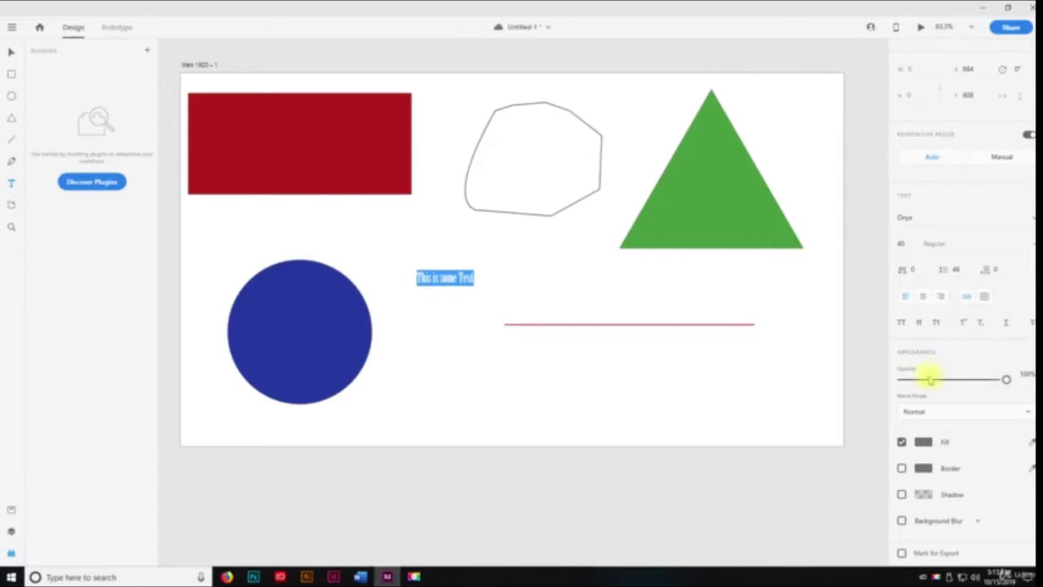
click(935, 409)
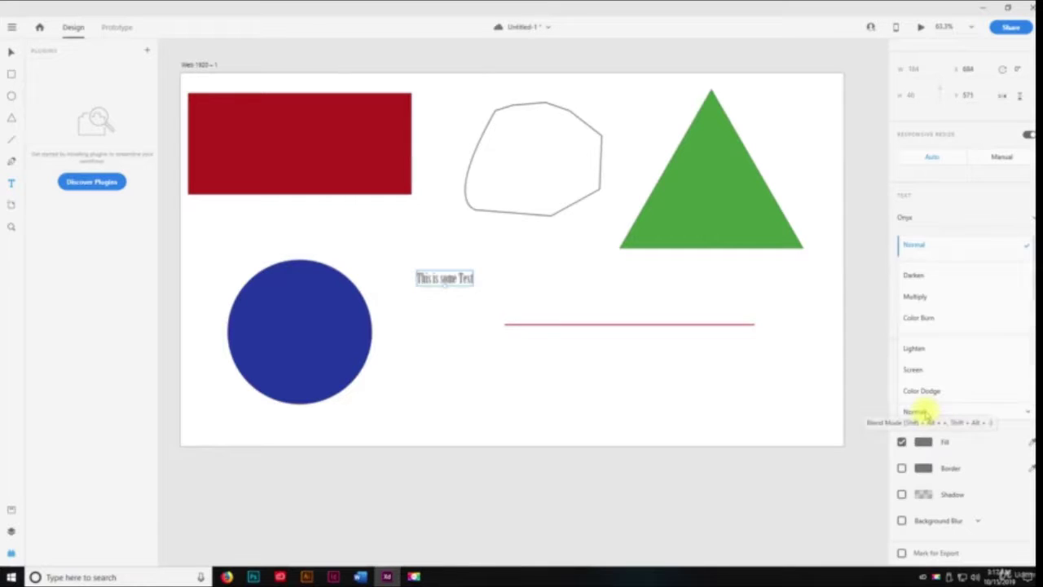
click(920, 412)
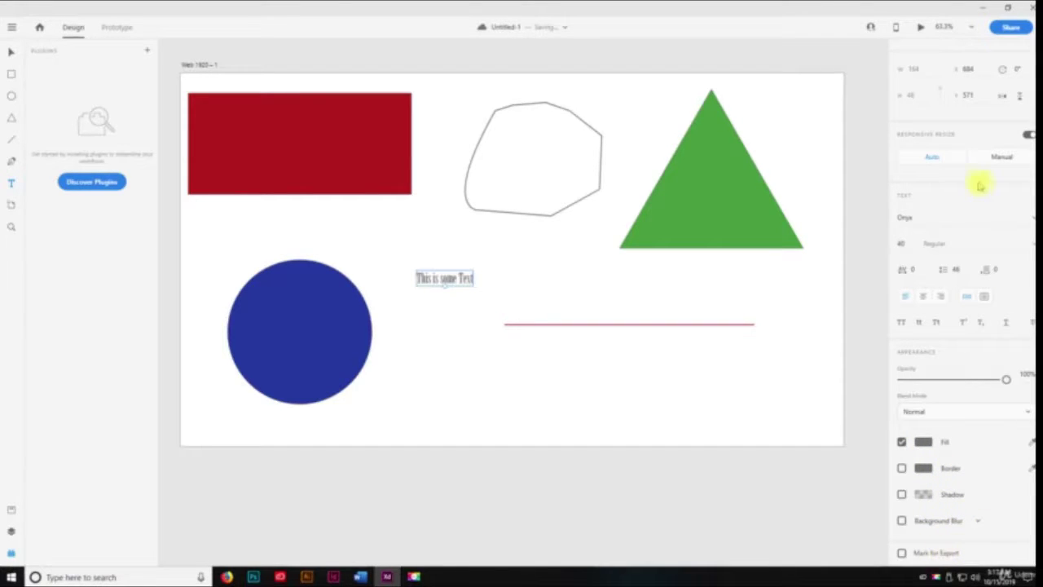
scroll(937, 137, up, 2)
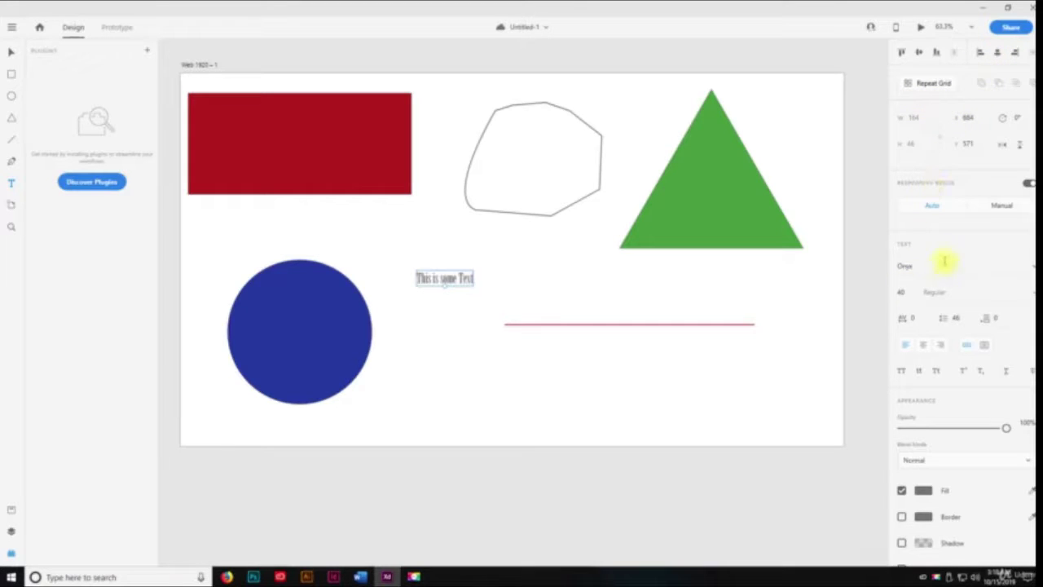
scroll(947, 277, down, 1)
scroll(962, 299, up, 1)
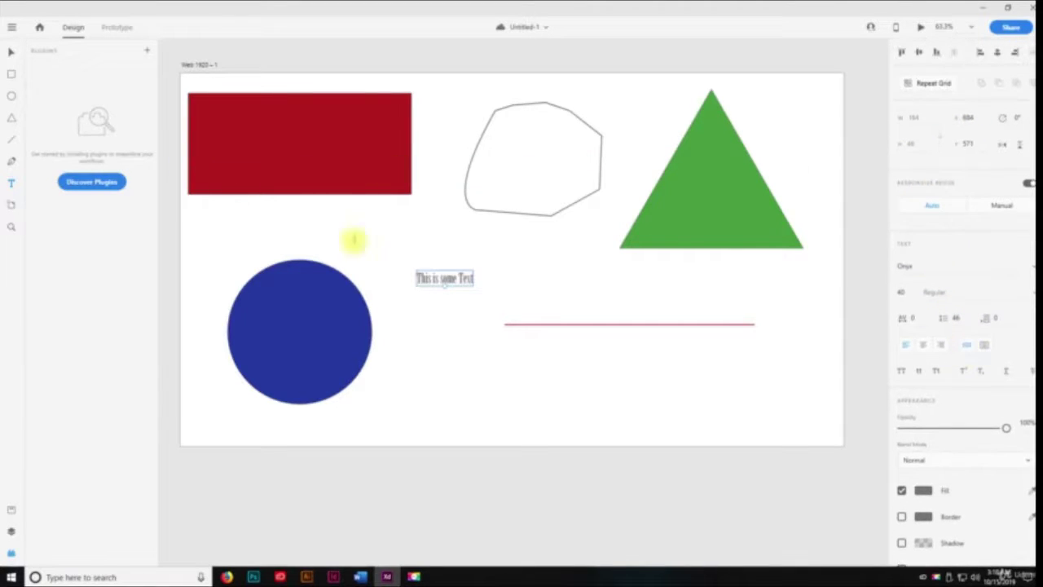
- Add a second Web 1920 artboard beside the one with the shapes
click(12, 51)
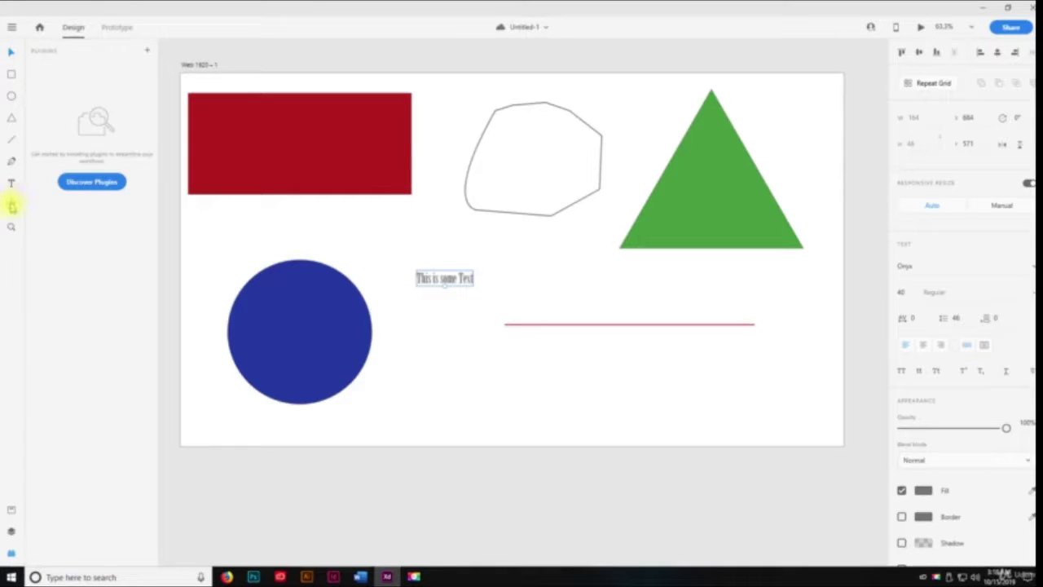
click(12, 207)
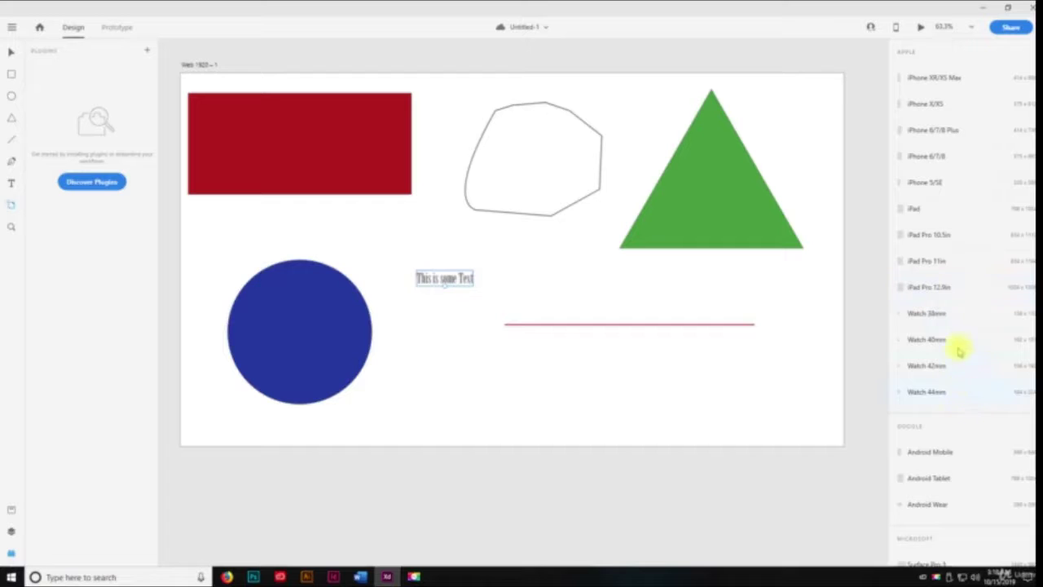
scroll(959, 351, down, 3)
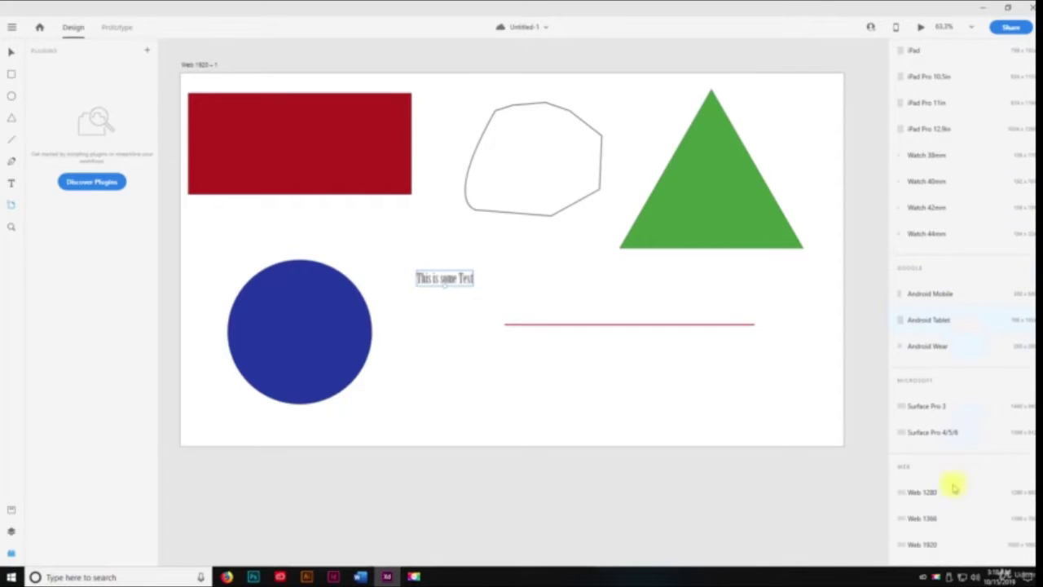
click(937, 545)
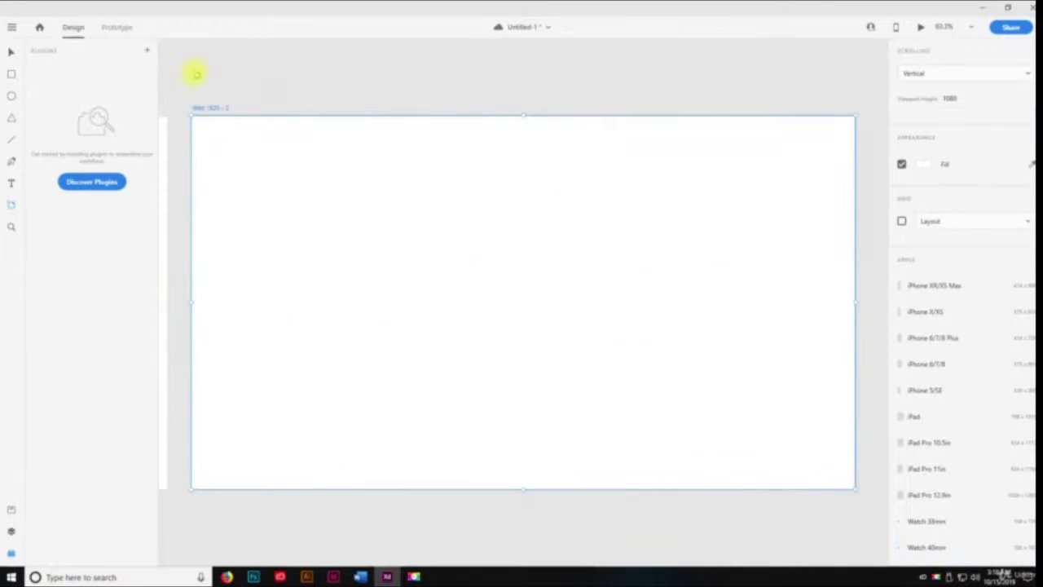
- Rename the new blank artboard as "News Page"
double_click(204, 107)
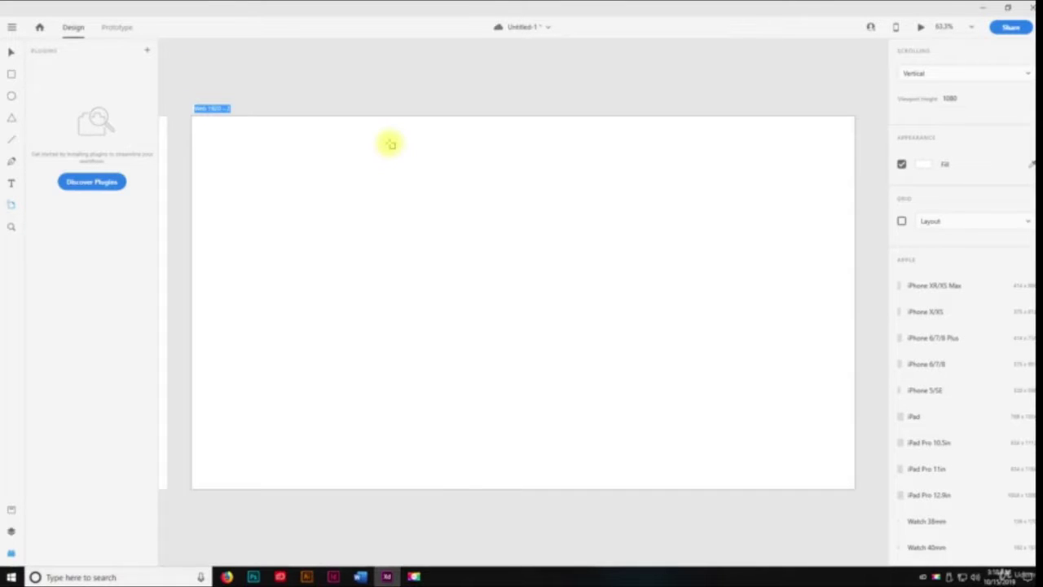
text(Hows H)
click(390, 146)
- Add six more Web 1920 artboards in a row after the News Page artboard
key(space)
drag(440, 230, 691, 154)
alt+click(286, 214)
alt+click(317, 237)
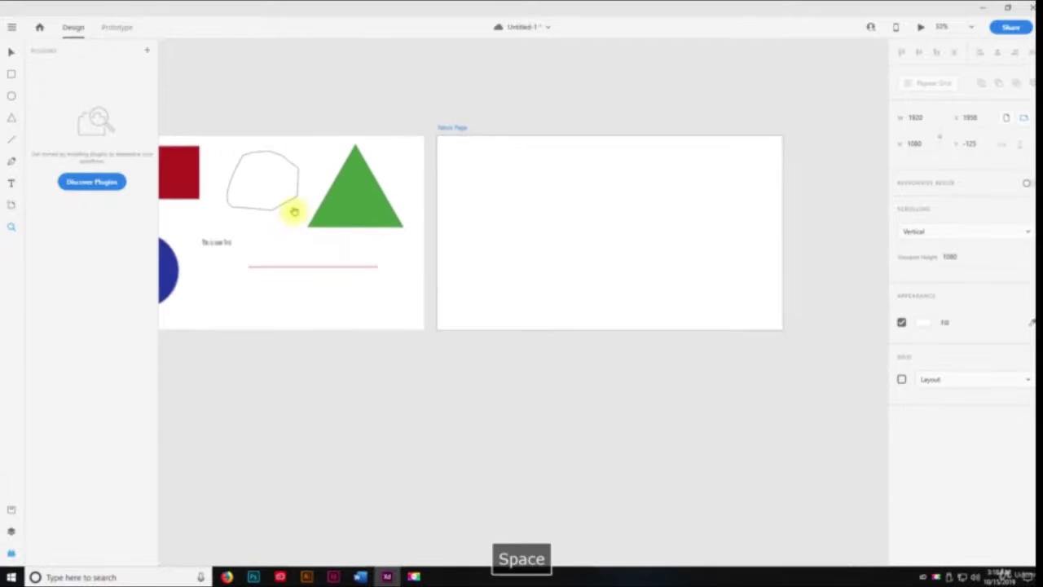
drag(295, 212, 391, 203)
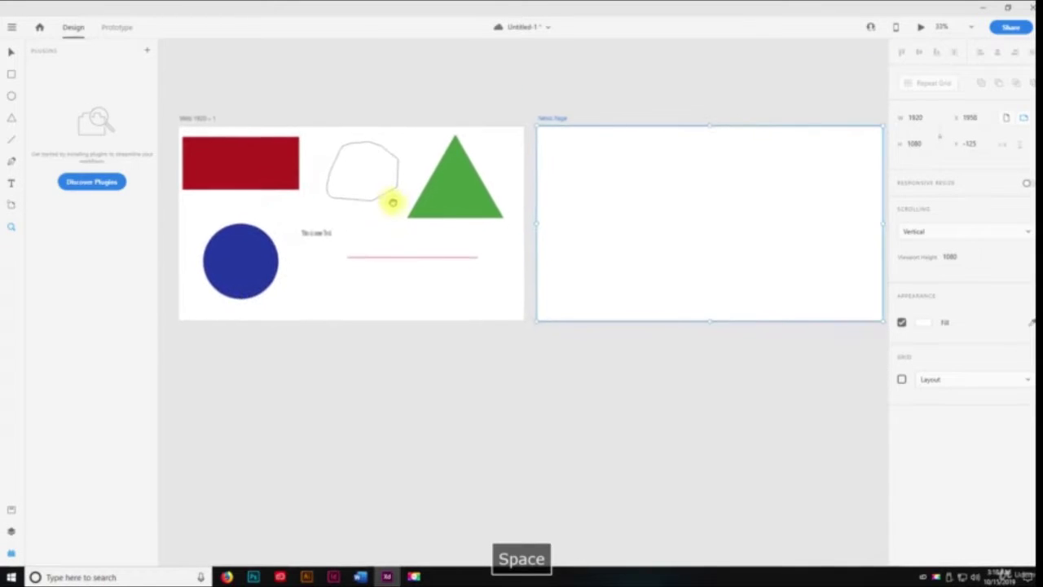
click(10, 205)
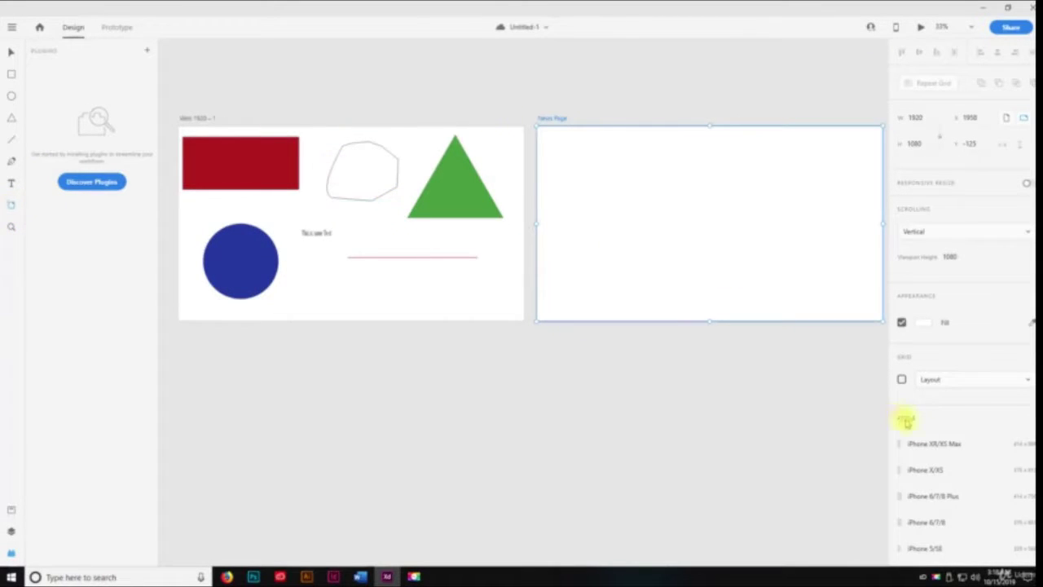
scroll(929, 450, down, 10)
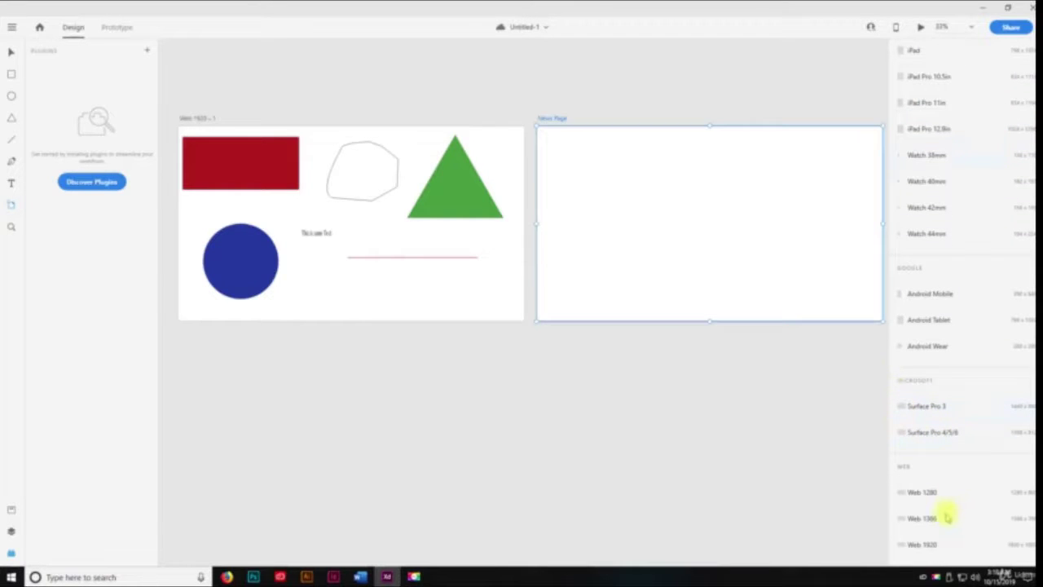
click(923, 544)
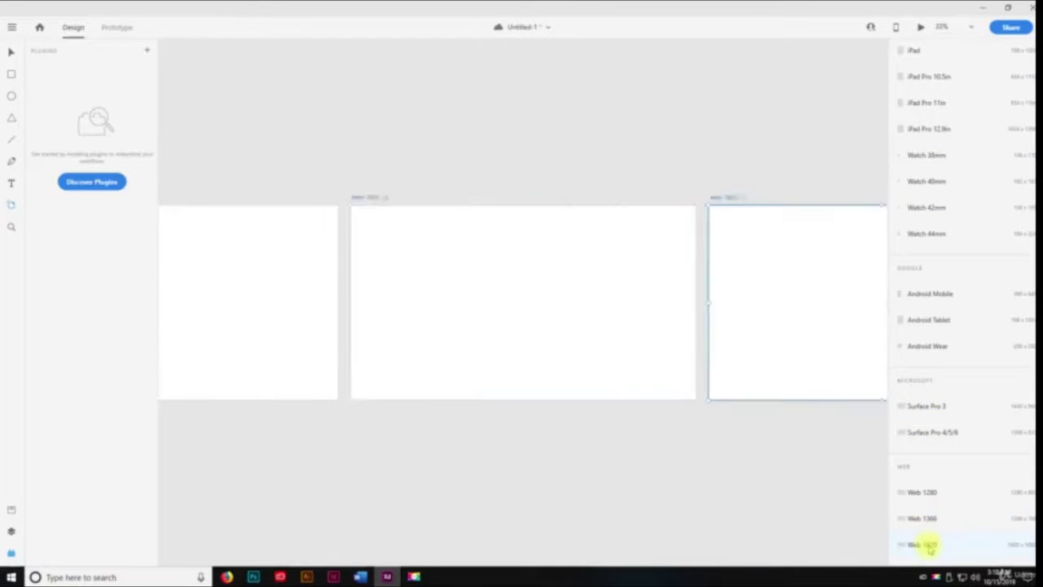
click(927, 545)
click(926, 544)
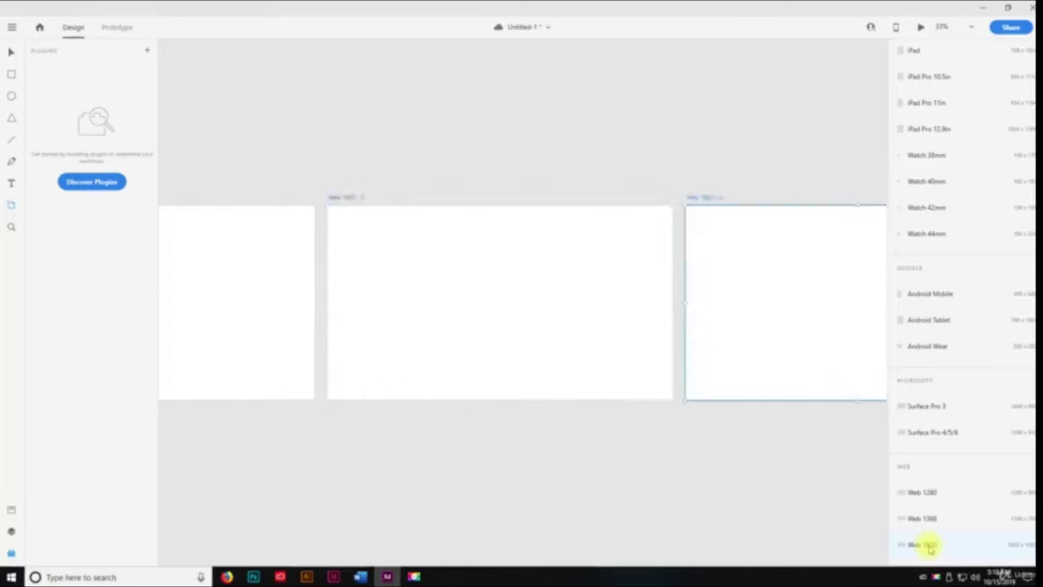
click(927, 544)
- Move the News Page artboard below and to the left of the shapes artboard, at about X -1952, Y 1149
key(z)
alt+click(333, 289)
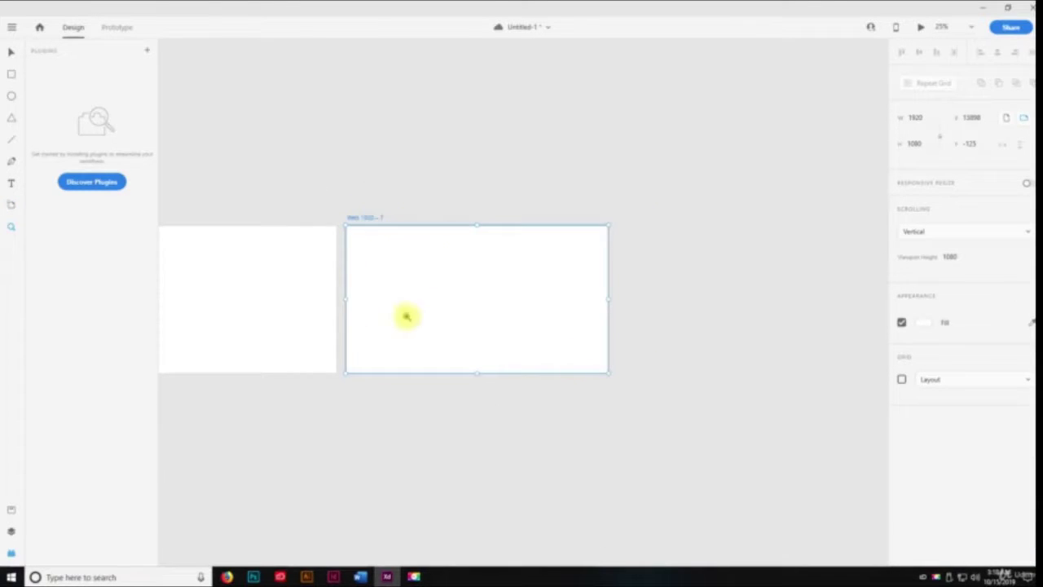
drag(329, 298, 718, 279)
click(493, 242)
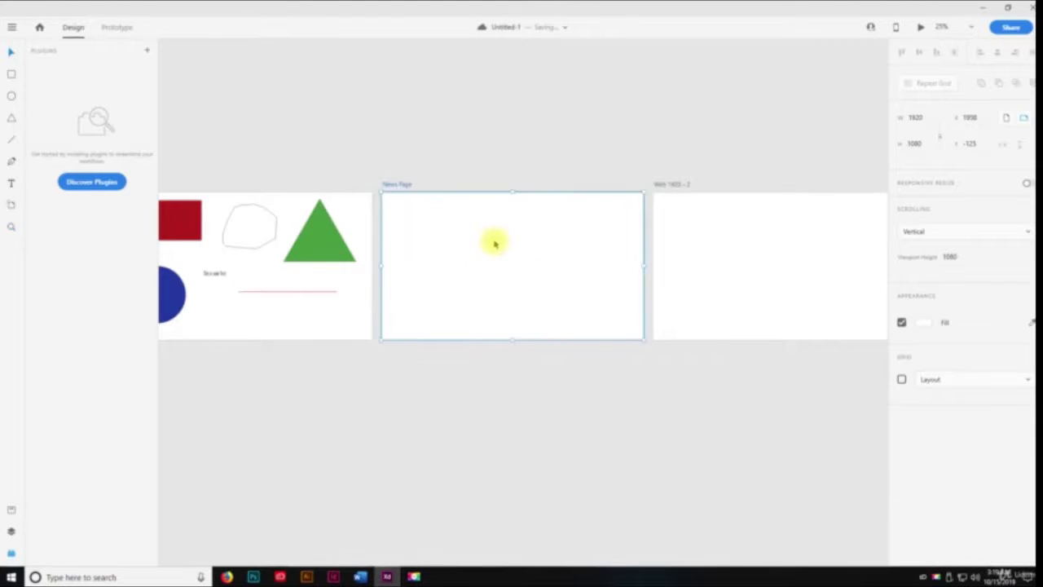
drag(493, 242, 220, 387)
key(z)
alt+click(480, 372)
alt+click(480, 372)
drag(453, 380, 426, 242)
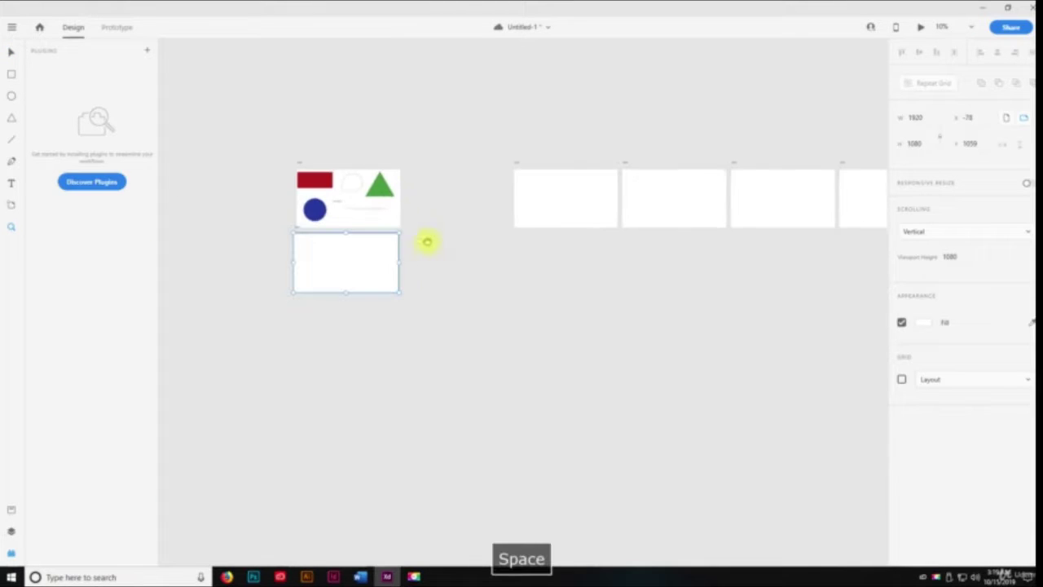
drag(367, 255, 266, 258)
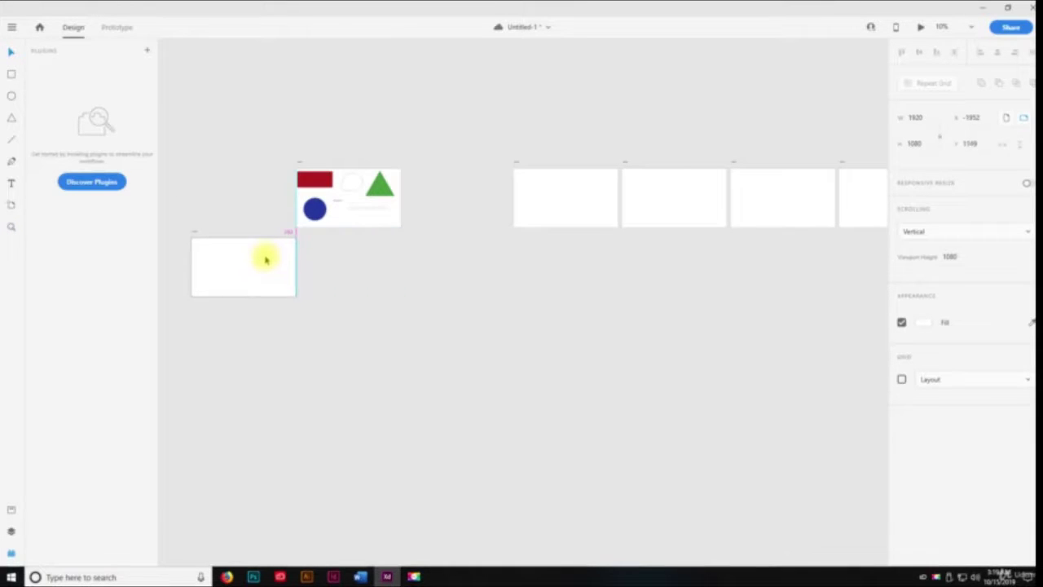
- Line up the next four blank artboards in an evenly spaced row beside News Page, beneath the shapes artboard
drag(553, 212, 368, 269)
click(631, 220)
drag(652, 214, 466, 279)
drag(799, 195, 608, 266)
drag(866, 200, 678, 268)
click(492, 352)
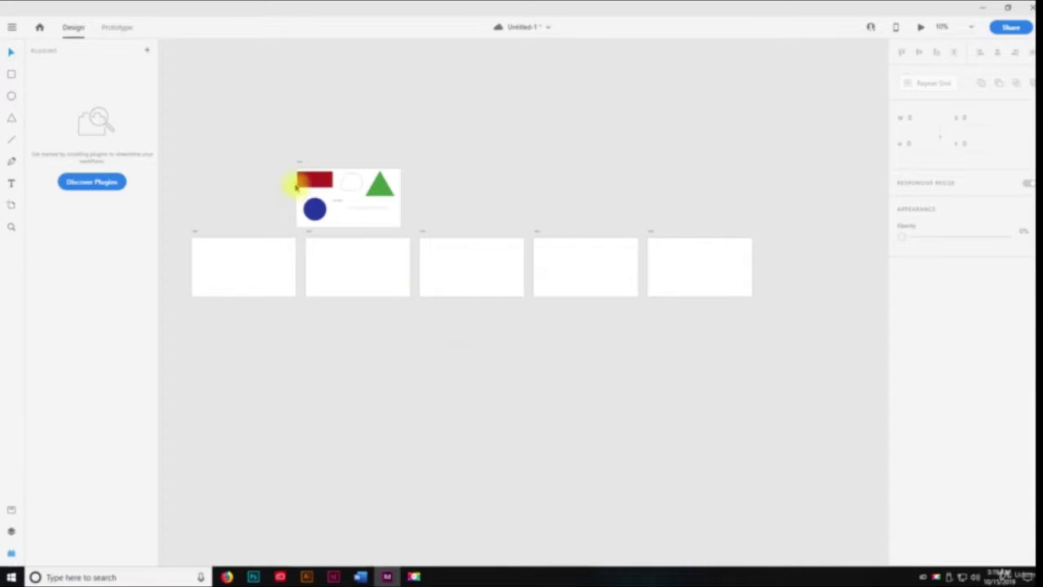
drag(282, 161, 421, 224)
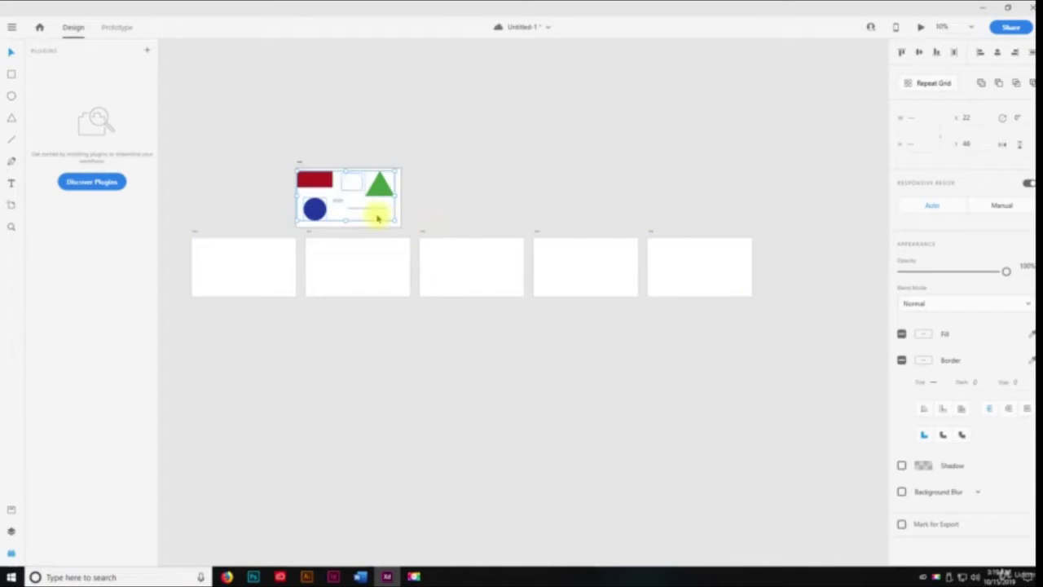
click(387, 226)
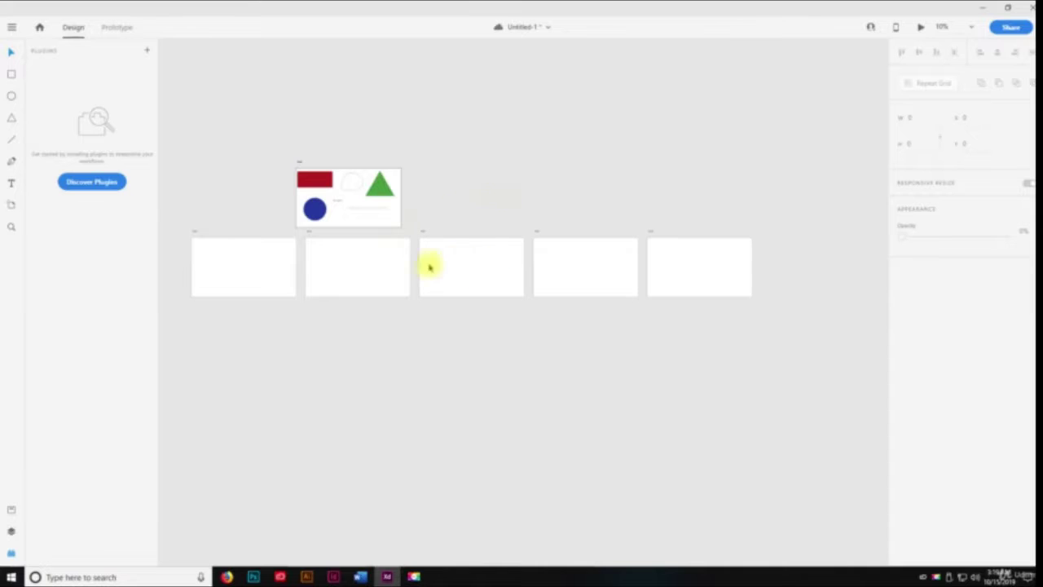
- Shift the row of five blank artboards together so its middle artboard sits directly beneath the shapes artboard
drag(189, 229, 722, 298)
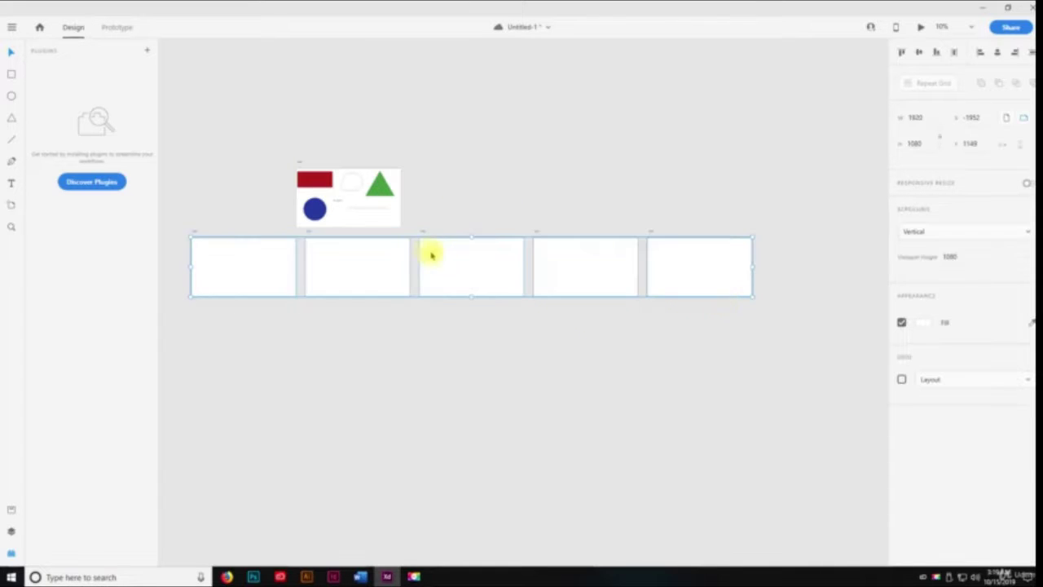
drag(430, 256, 322, 261)
click(405, 373)
drag(405, 373, 522, 309)
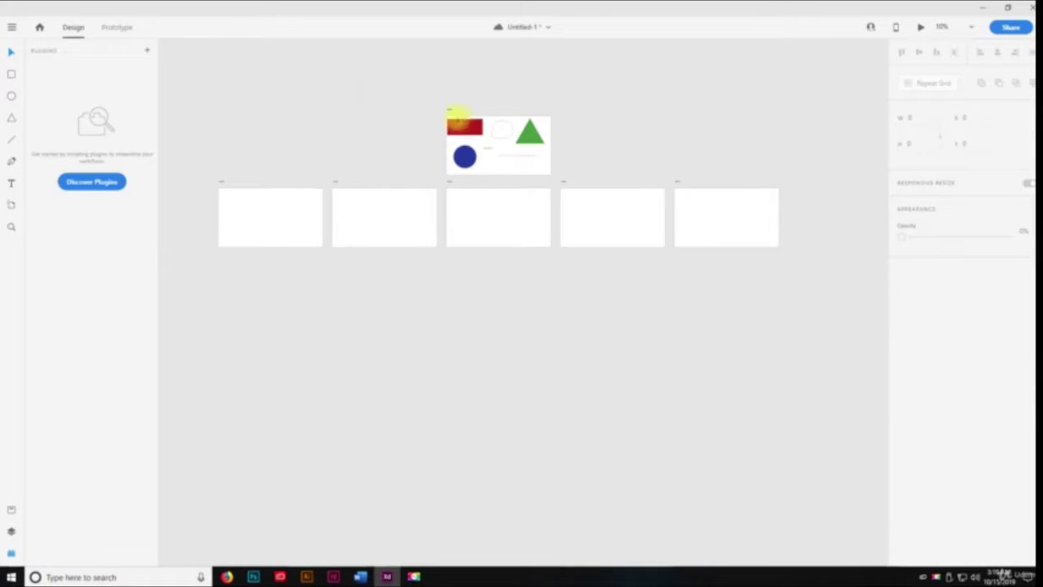
- Preview the prototype from the shapes artboard through to a blank artboard and close the preview
click(121, 28)
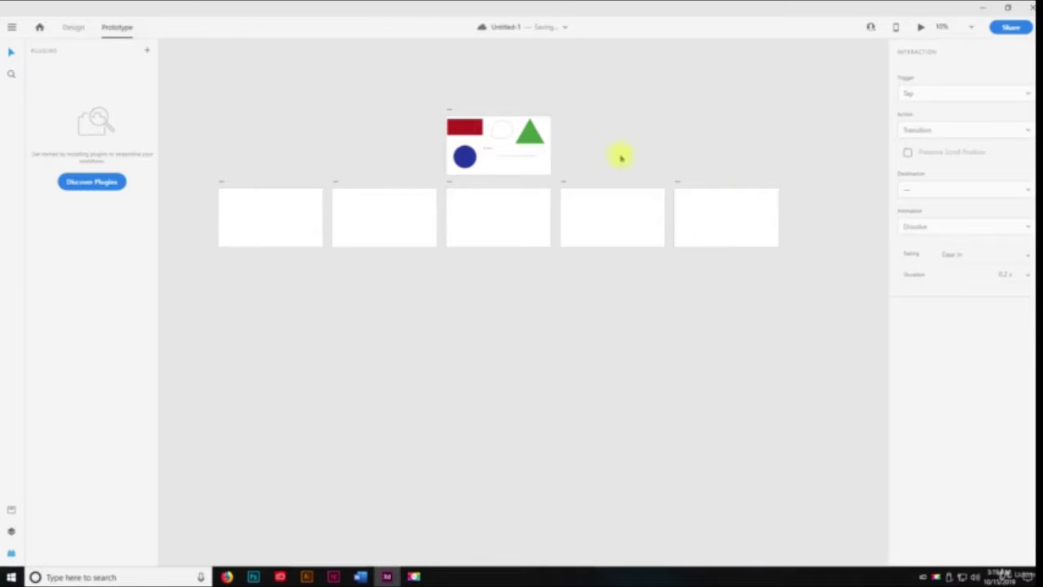
click(921, 29)
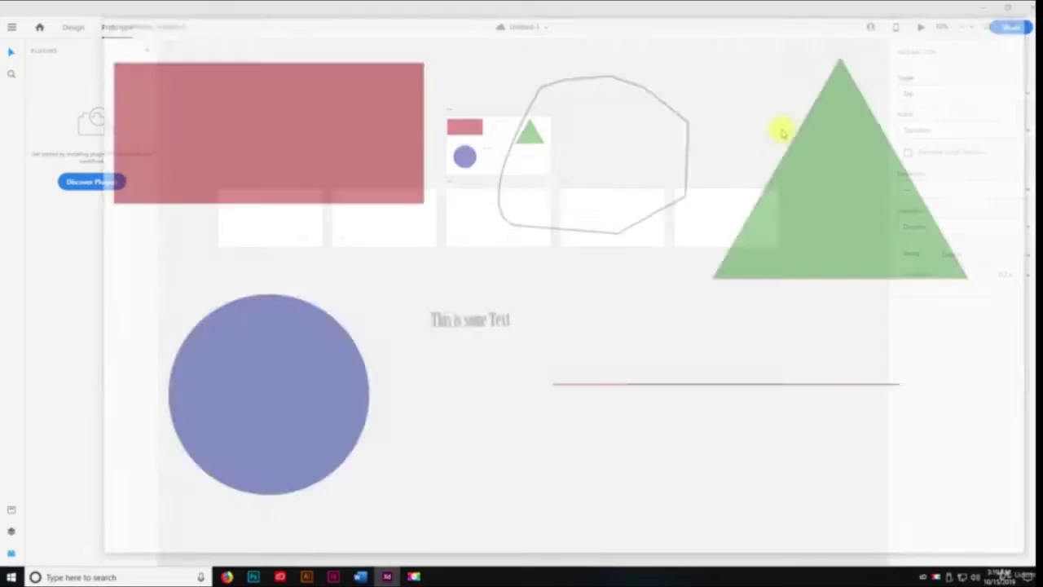
click(551, 142)
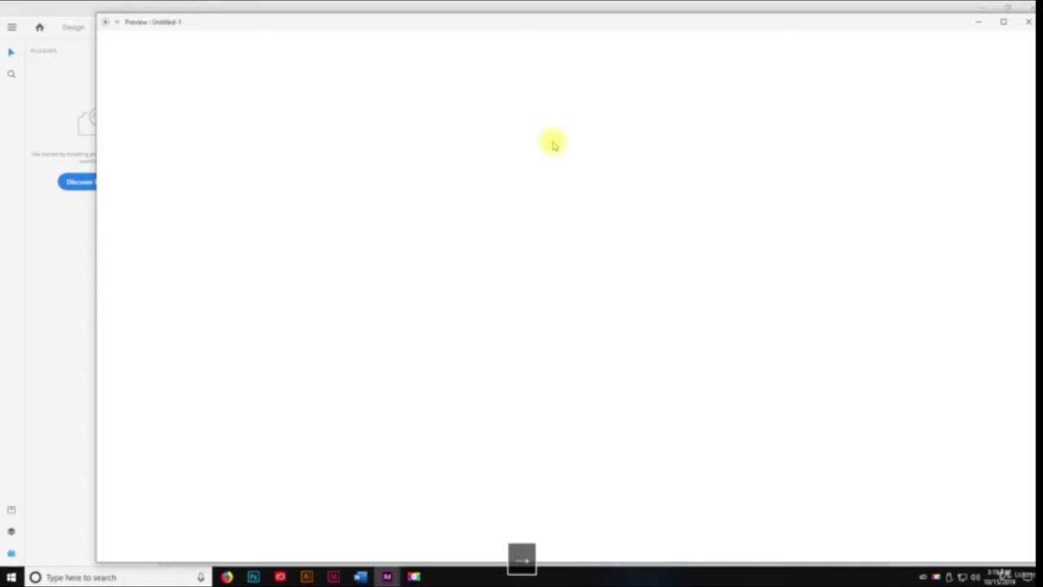
click(1028, 21)
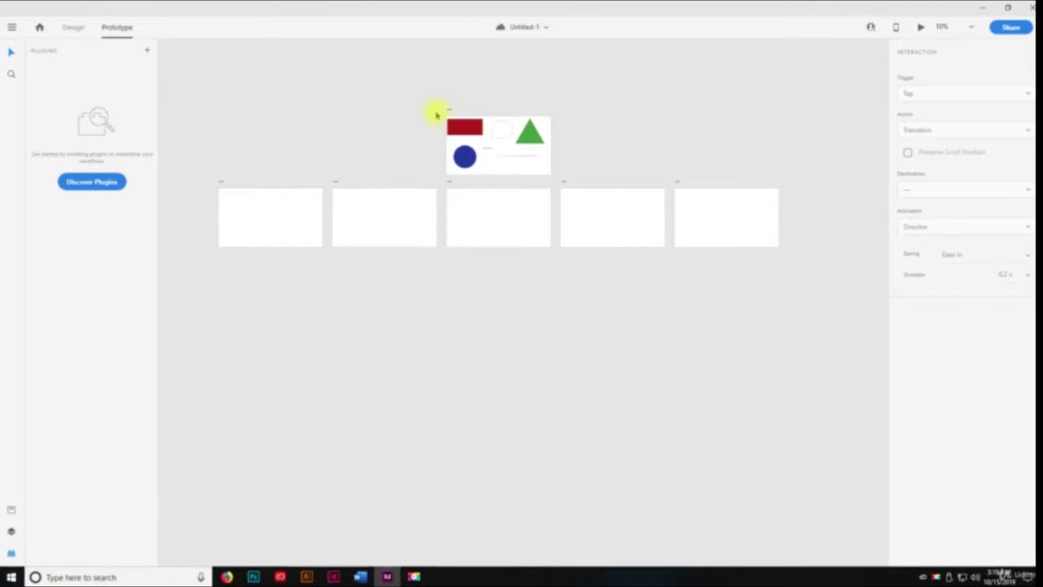
- Copy the blue circle onto News Page, the red rectangle onto Web 1920 – 2 and the green triangle onto Web 1920 – 3
click(463, 155)
click(72, 27)
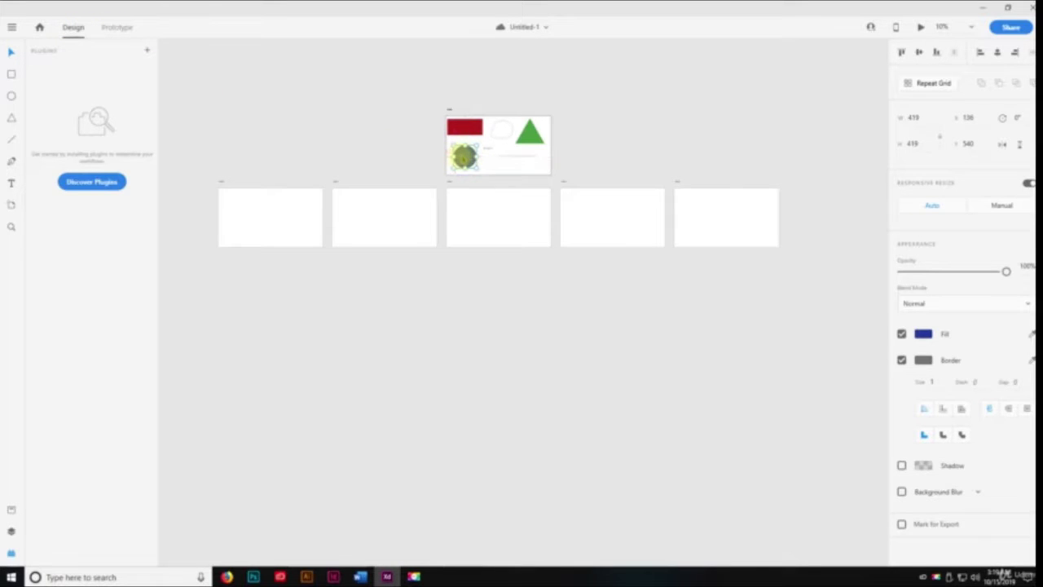
drag(466, 159, 269, 224)
click(464, 126)
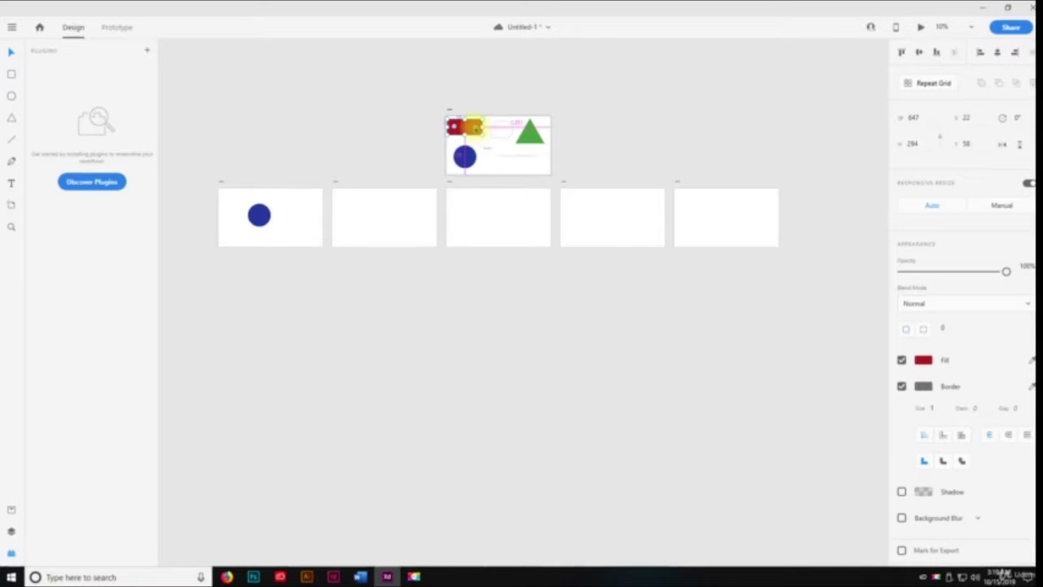
drag(460, 128, 380, 215)
click(528, 137)
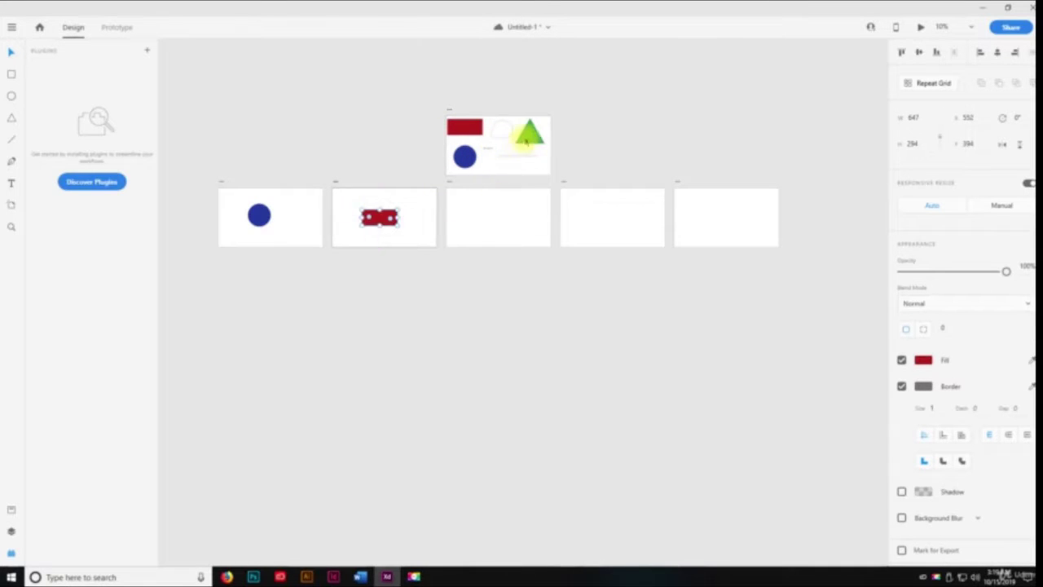
drag(526, 146, 496, 214)
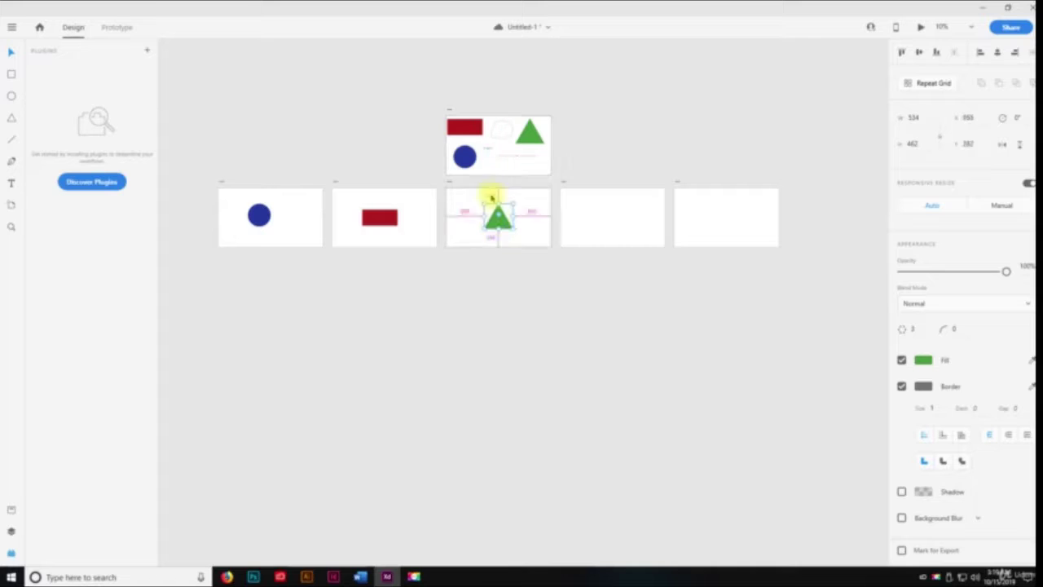
- Copy the outlined pen shape onto Web 1920 – 4 and the red line onto Web 1920 – 5
click(509, 135)
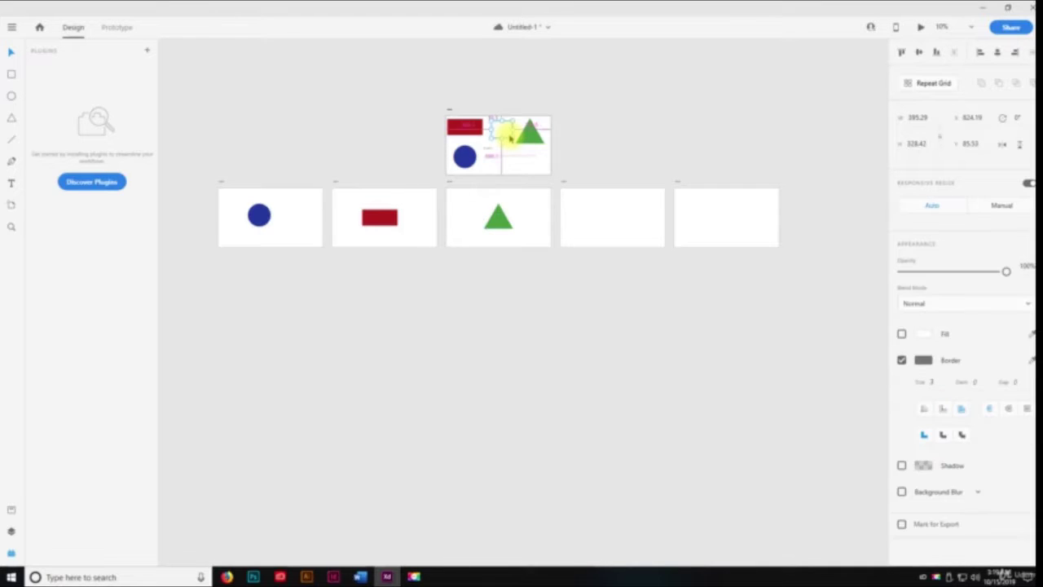
drag(510, 133, 613, 213)
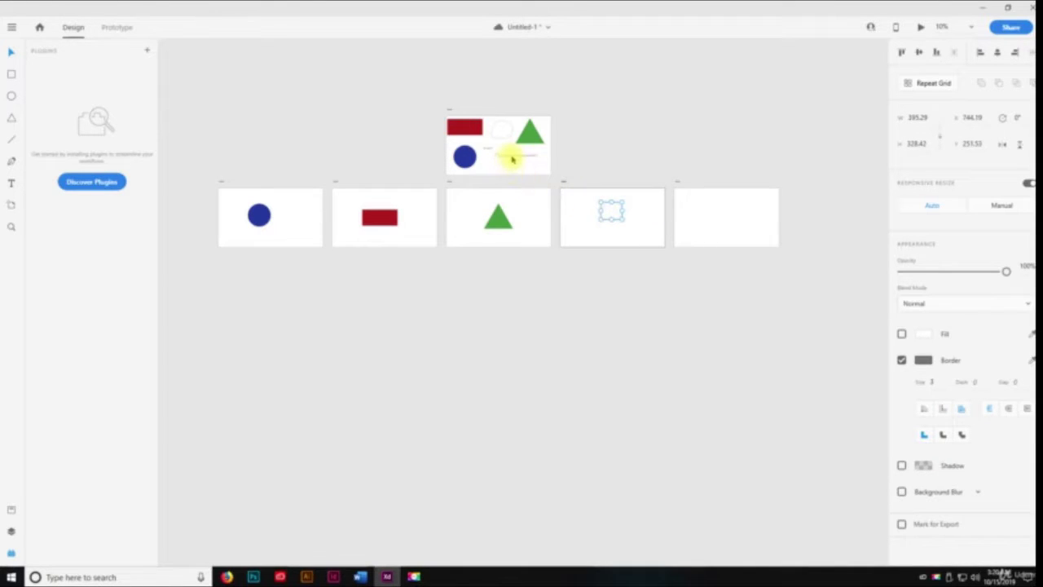
click(512, 160)
drag(512, 156, 710, 215)
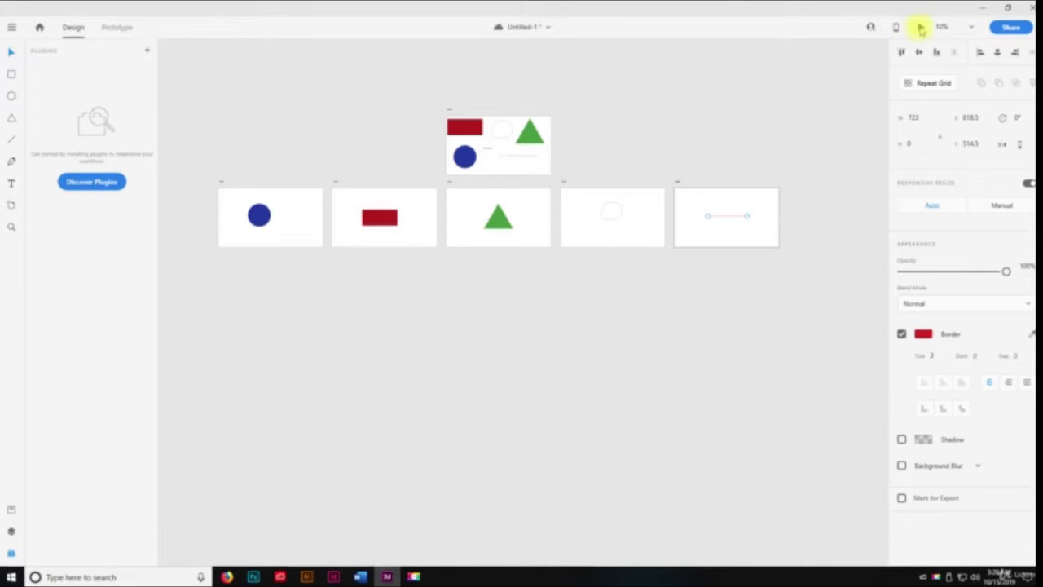
- Preview the prototype starting at the red line artboard, page through the artboards to the blue circle, and close the preview
click(118, 28)
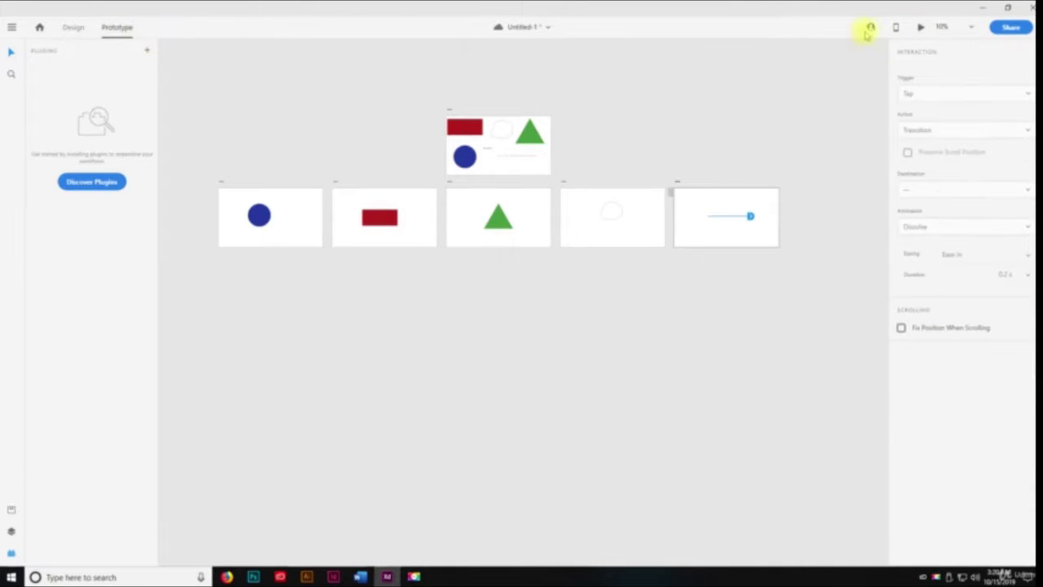
click(921, 28)
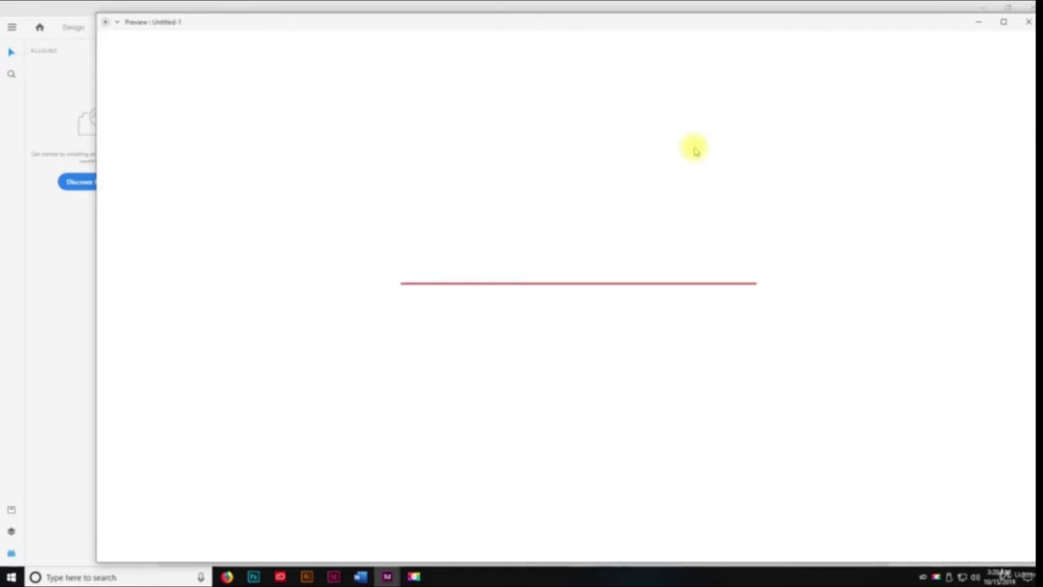
key(Right)
key(Right)
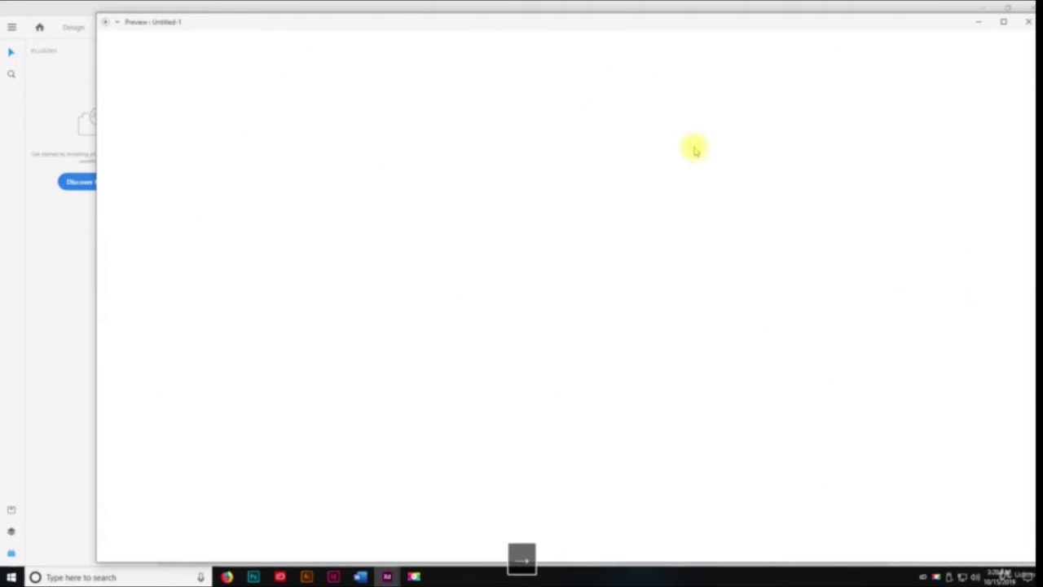
key(Right)
key(Right)
key(Right)
key(Right)
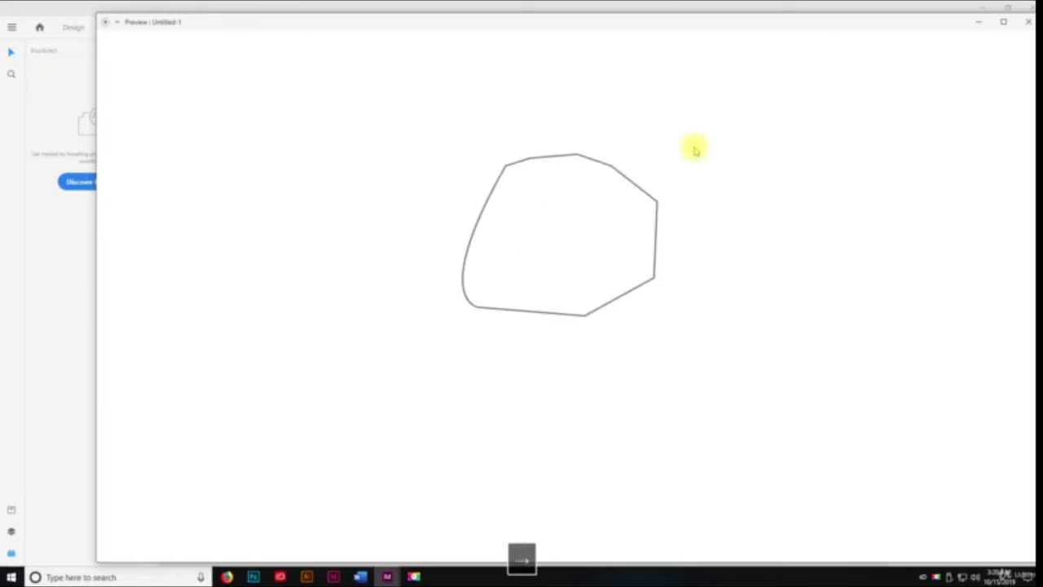
key(Right)
key(Right)
key(Right)
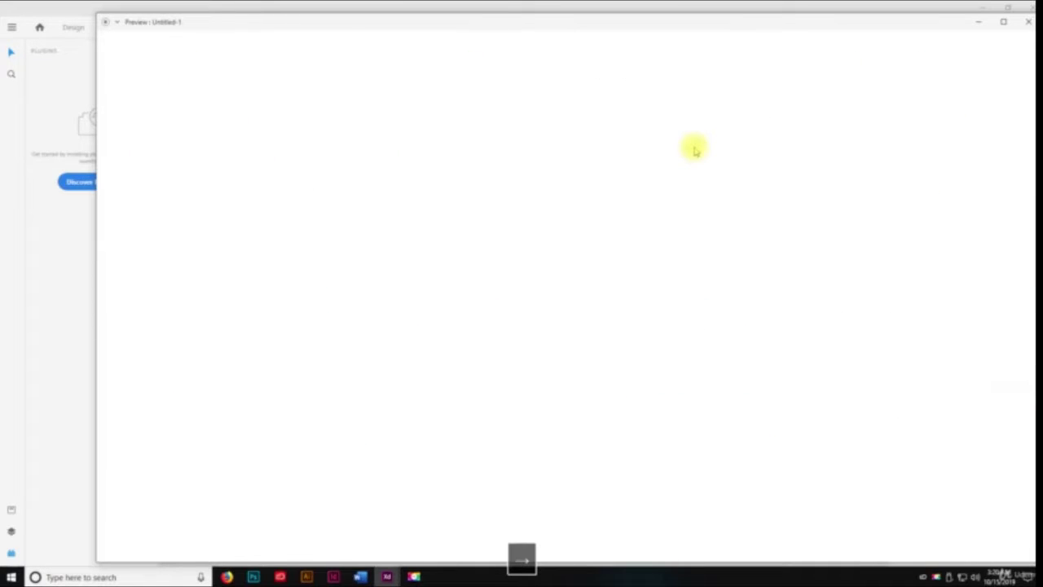
key(Right)
click(1023, 25)
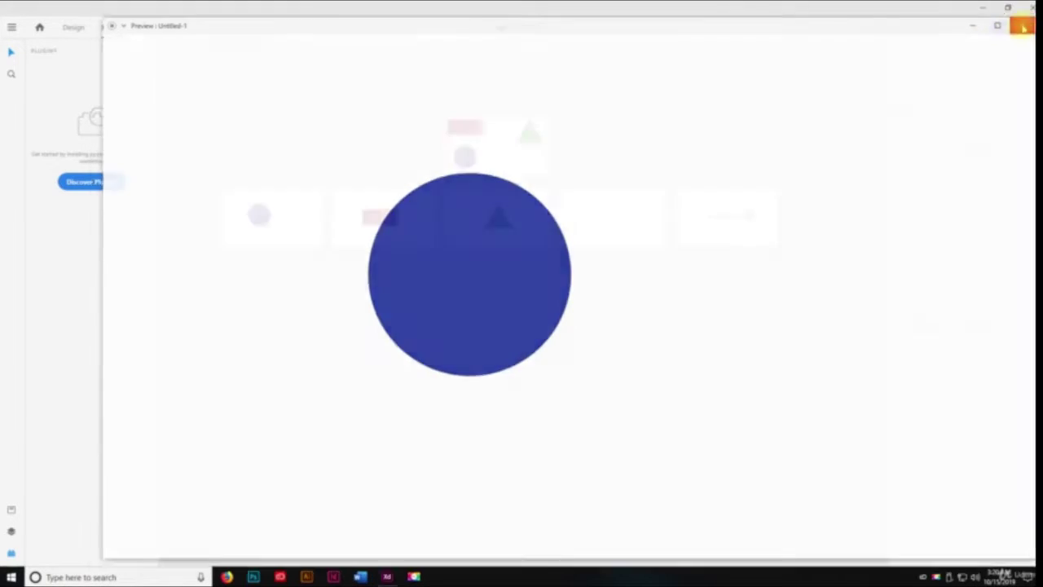
- Return to design mode and delete the two leftover blank artboards far to the right of the arranged row
click(74, 28)
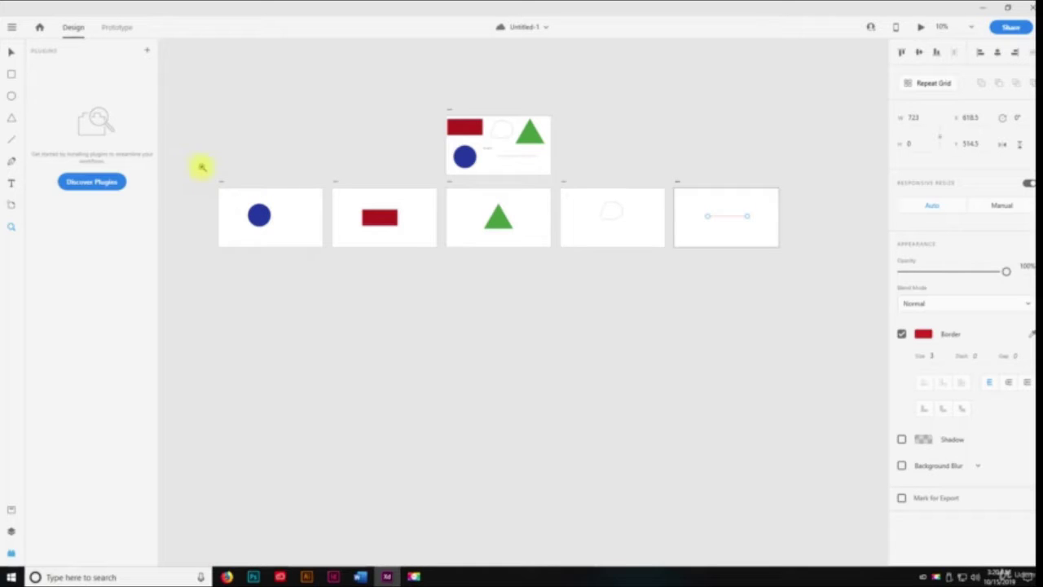
drag(201, 167, 367, 287)
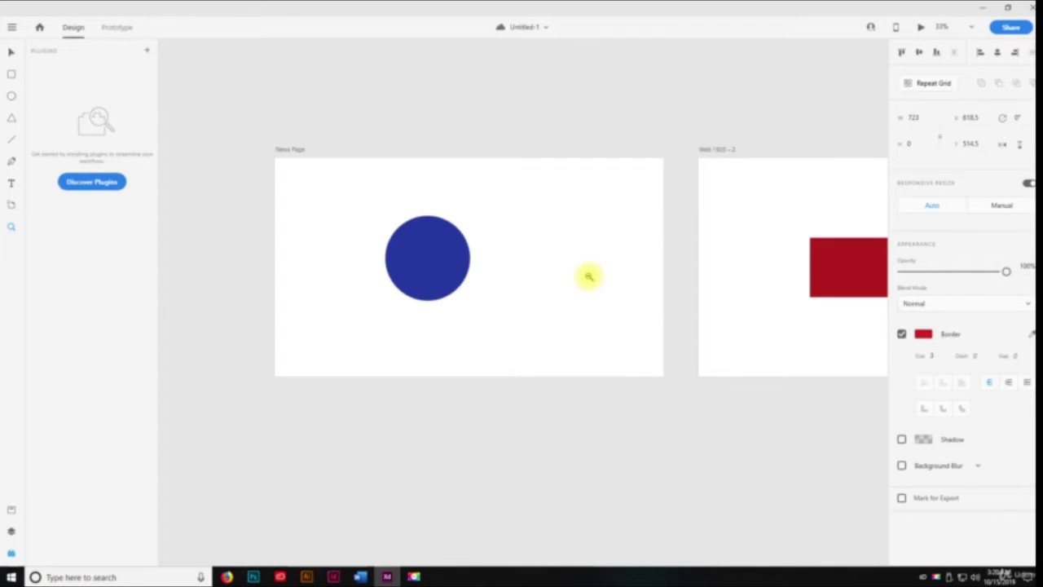
scroll(588, 277, down, 5)
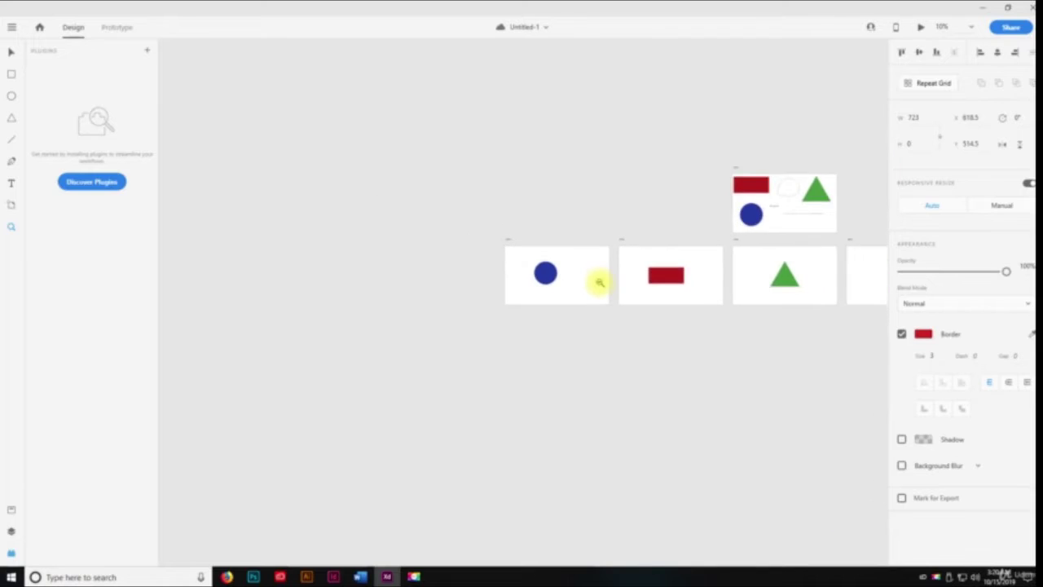
scroll(599, 282, down, 2)
key(space)
drag(694, 296, 445, 263)
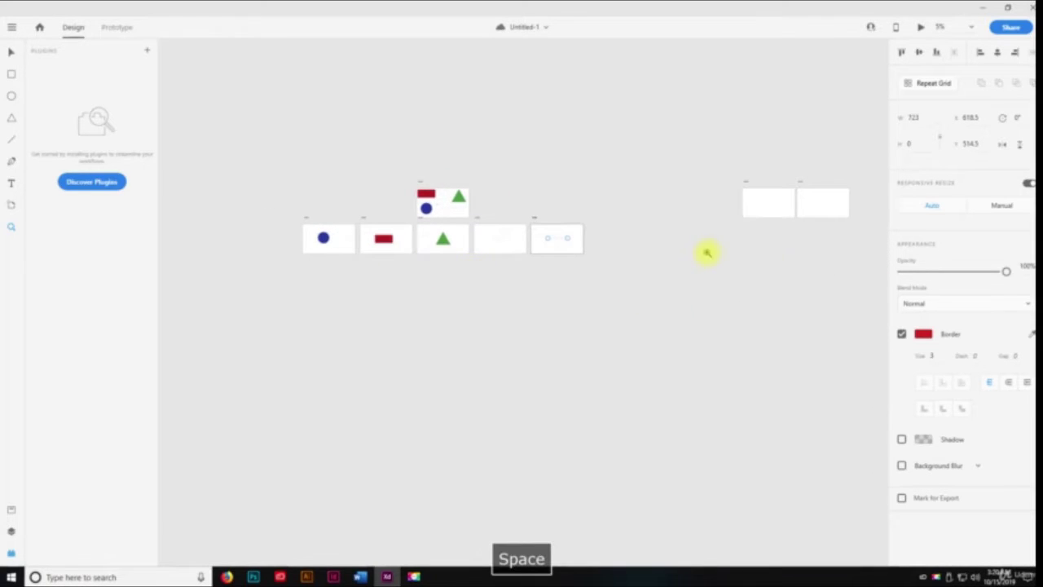
drag(760, 266, 562, 230)
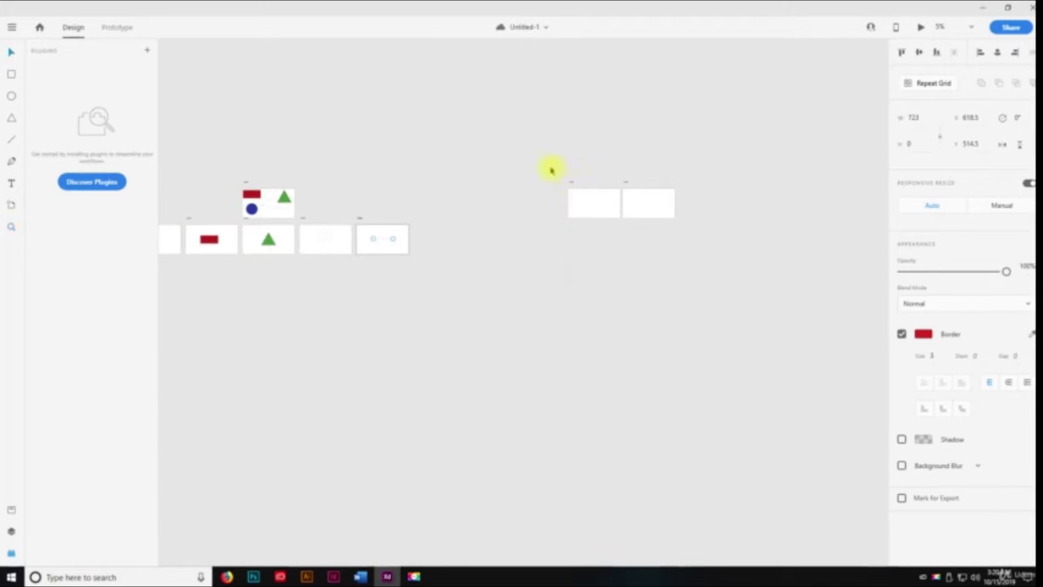
drag(551, 168, 726, 266)
key(Delete)
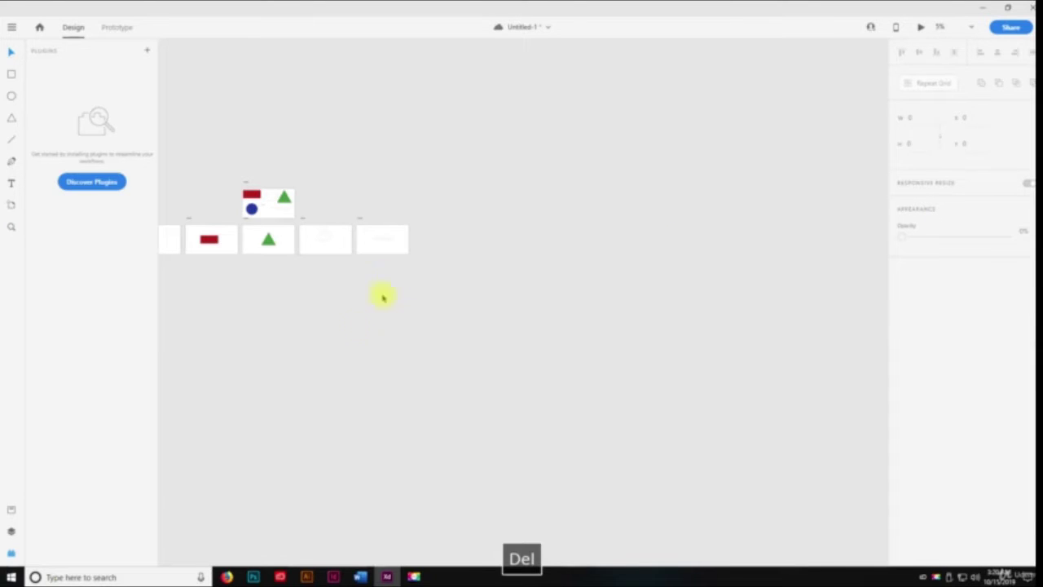
- Examine the shapes artboard and the row of artboards beneath it up close at 22.9% zoom
key(space)
drag(383, 298, 451, 310)
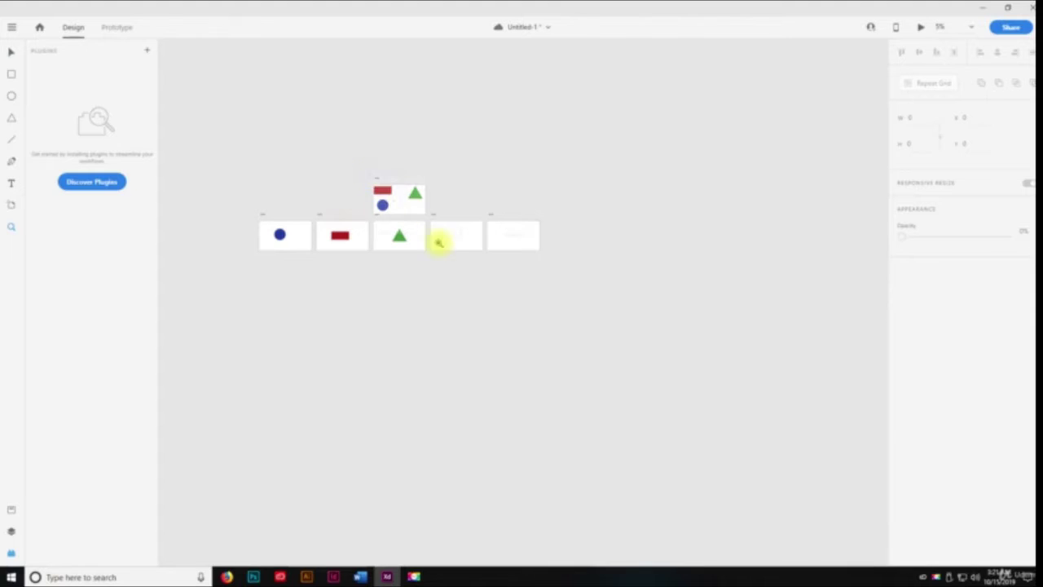
click(435, 239)
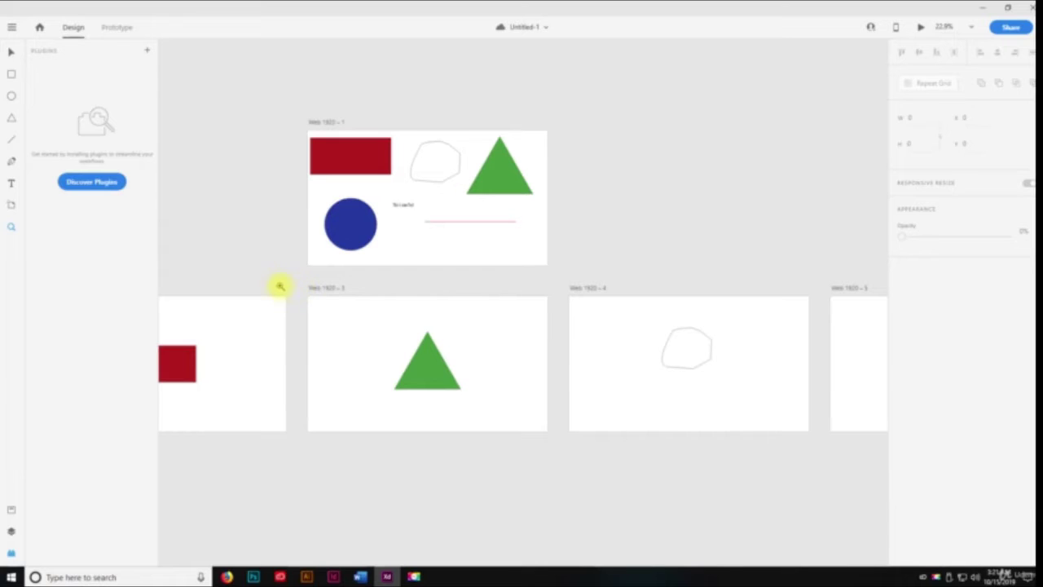
key(space)
drag(474, 345, 412, 303)
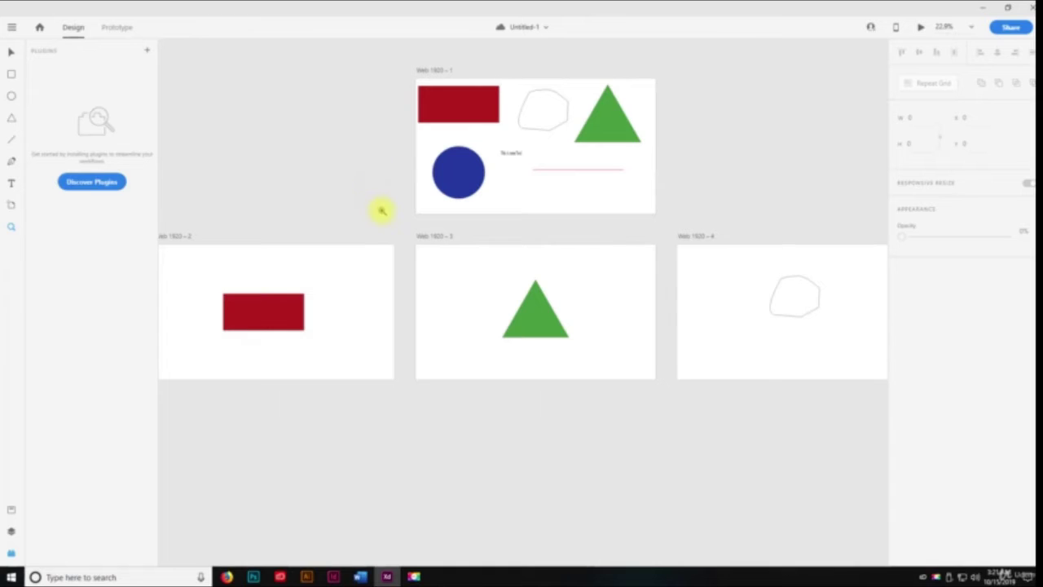
key(space)
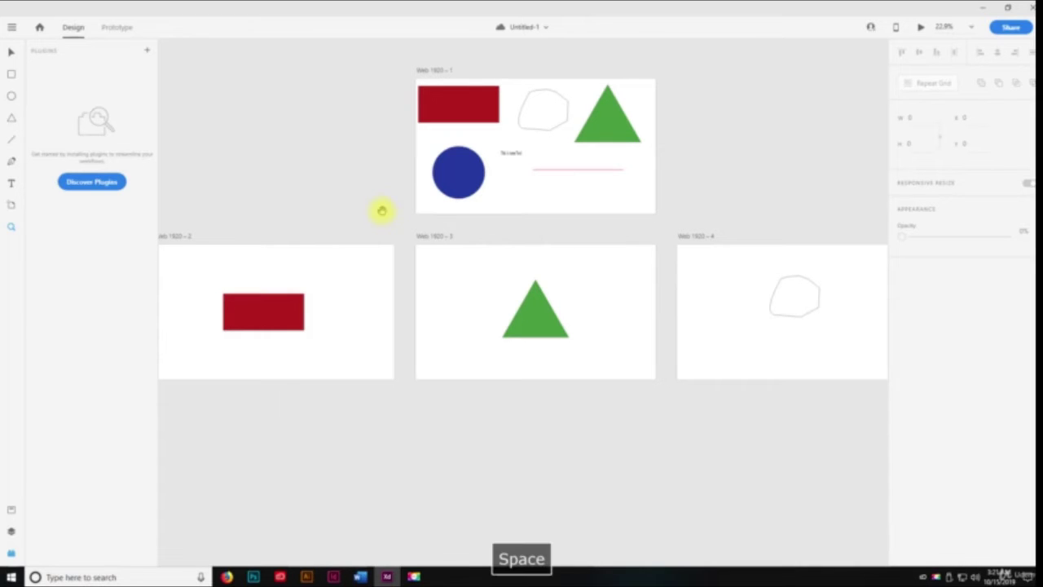
drag(381, 210, 644, 206)
drag(410, 177, 363, 247)
drag(595, 241, 460, 238)
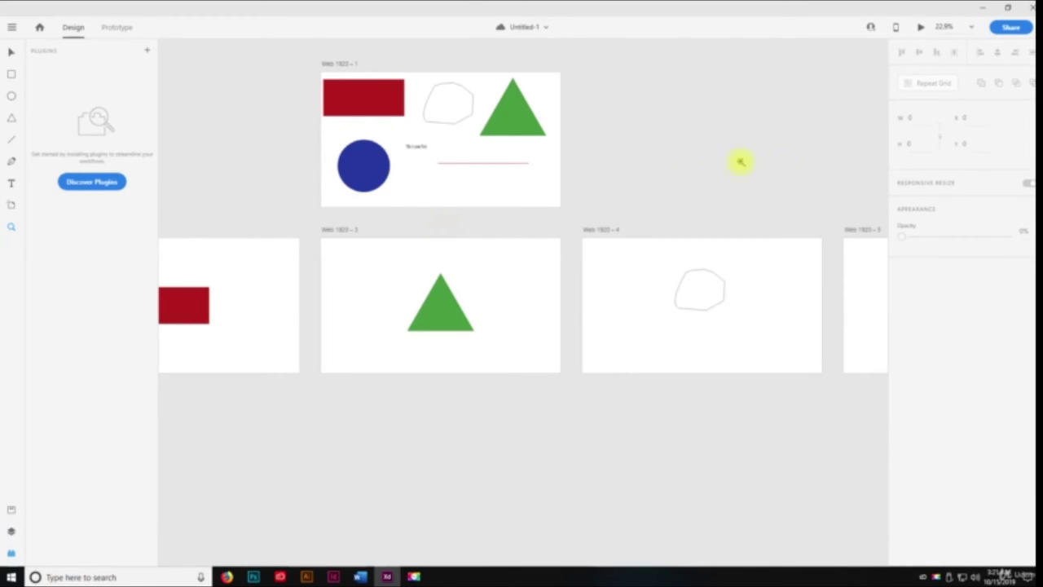
- Close the Untitled-1 document and discard it without saving
click(1032, 8)
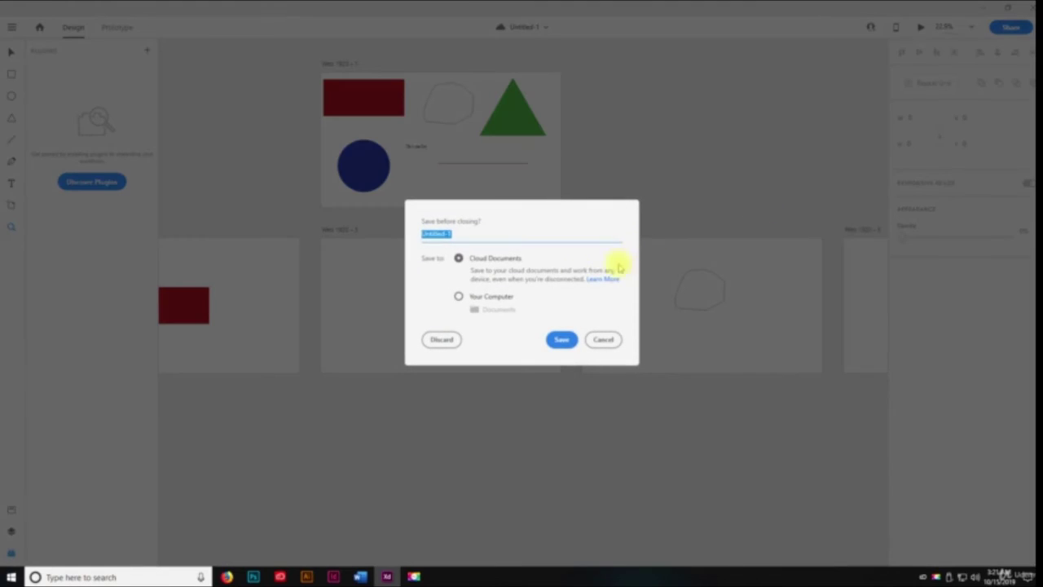
click(441, 339)
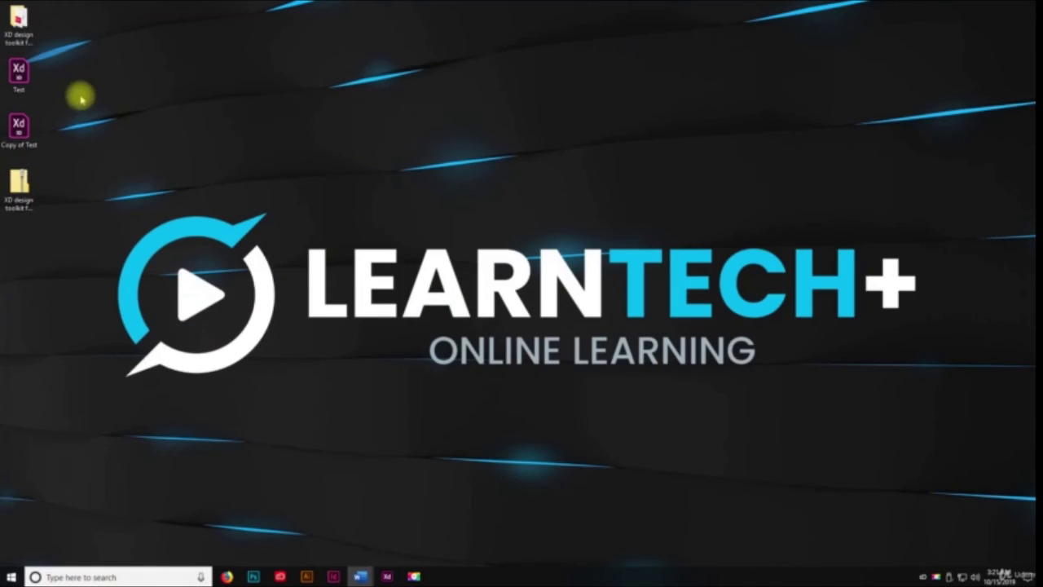
- Delete the XD design toolkit folder, its zip archive, Test and Copy of Test from the desktop
drag(47, 24, 8, 245)
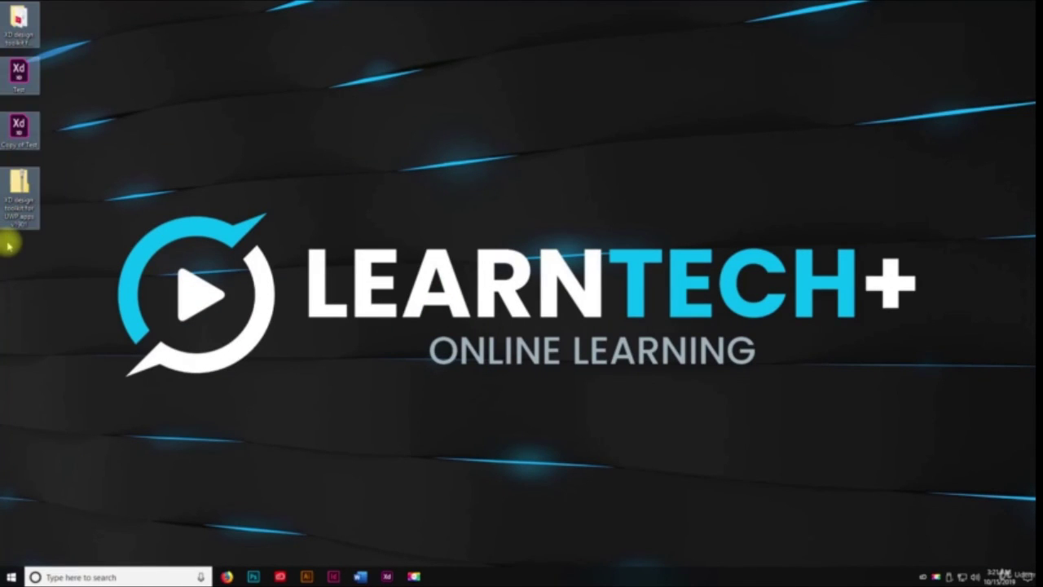
key(Delete)
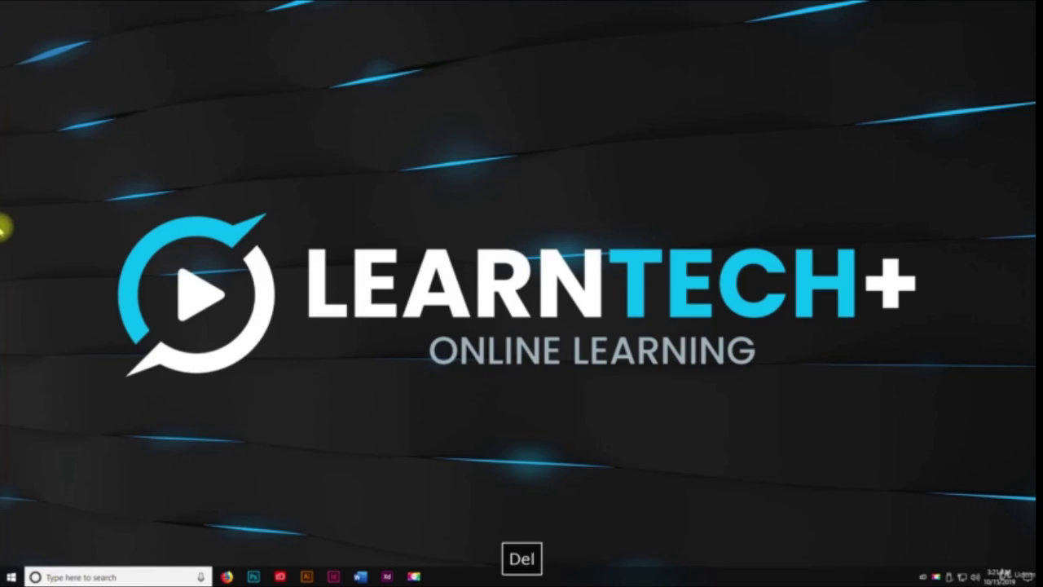